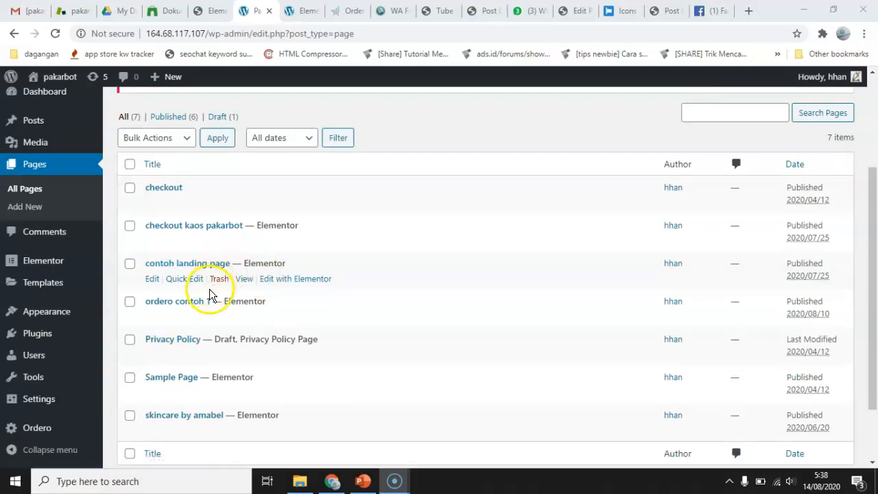
Open the live "checkout kaos pakarbot" page in a new browser tab and look over its checkout form.
scroll(229, 227, "up", 1)
scroll(229, 228, "up", 1)
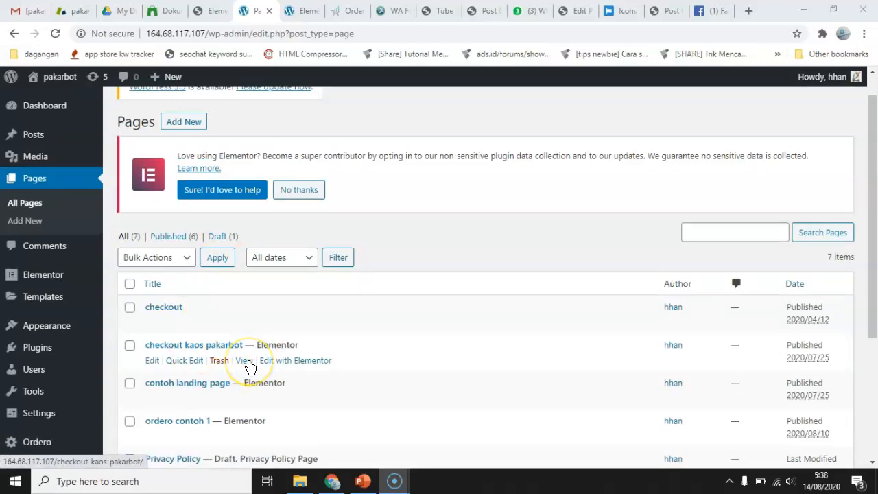
right_click(248, 364)
left_click(317, 242)
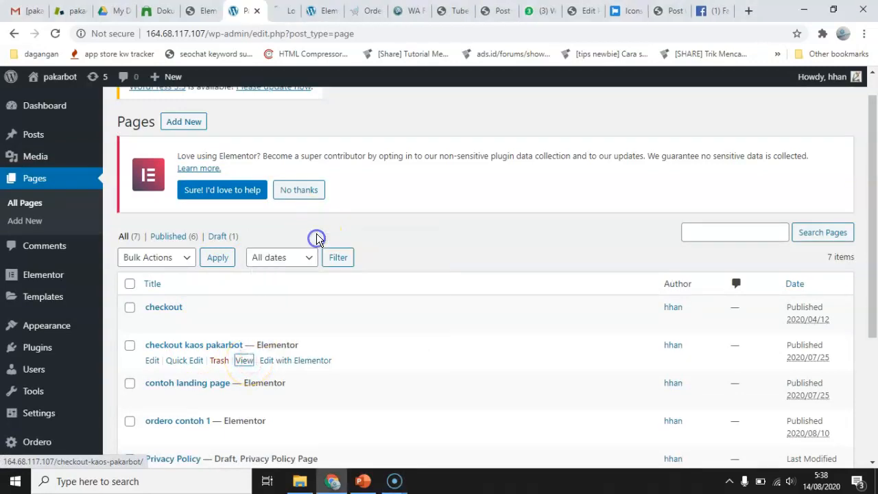
left_click(284, 11)
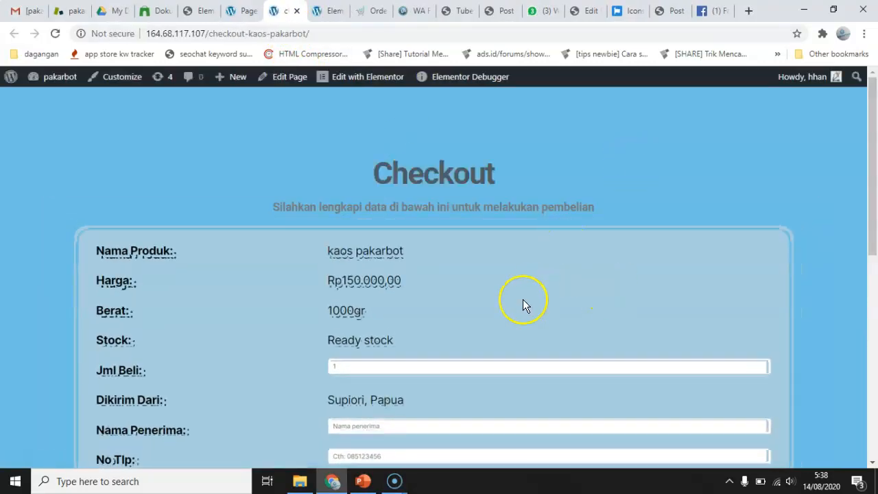
scroll(523, 305, "down", 7)
scroll(523, 304, "up", 7)
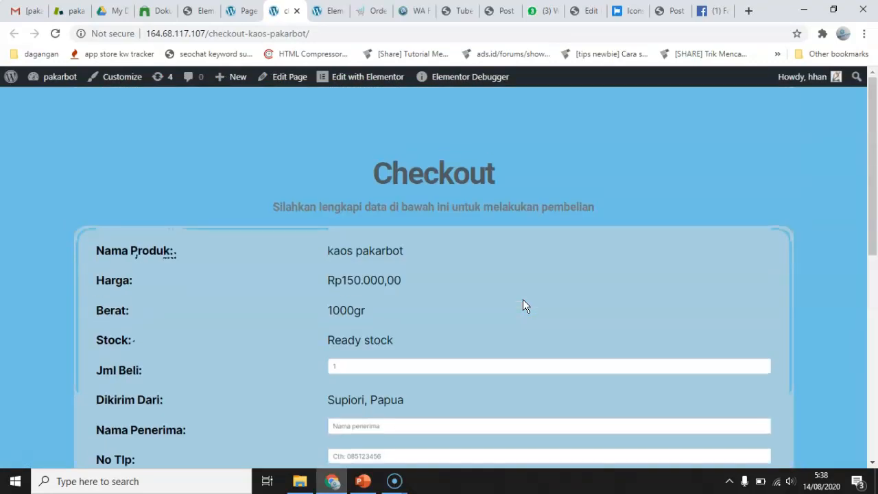
Return to the WordPress page list and add a new page titled "landing page tracking url".
left_click(249, 11)
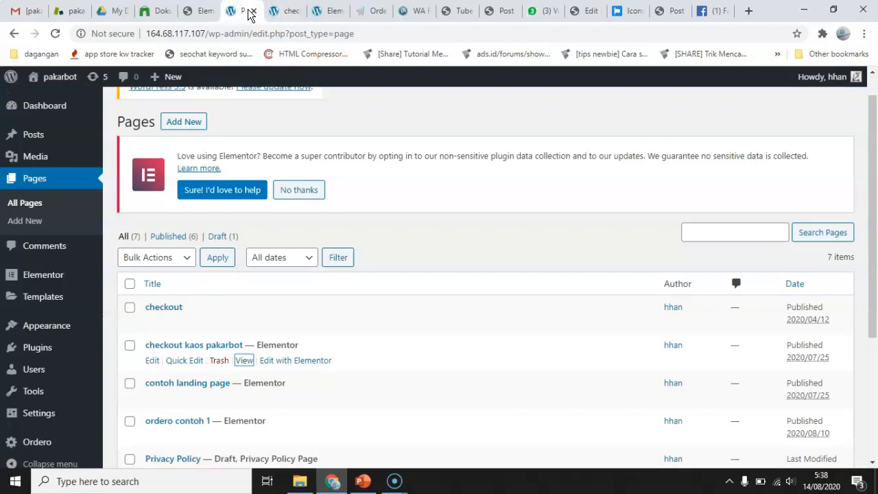
left_click(182, 123)
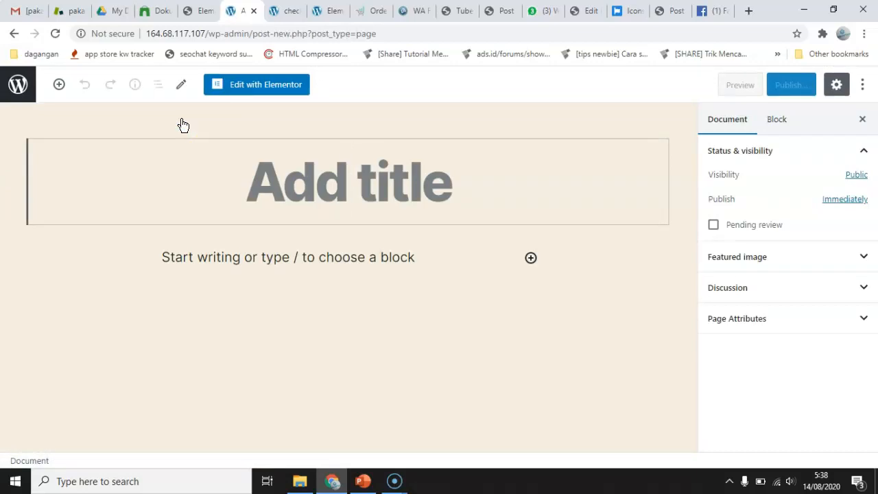
type("lan")
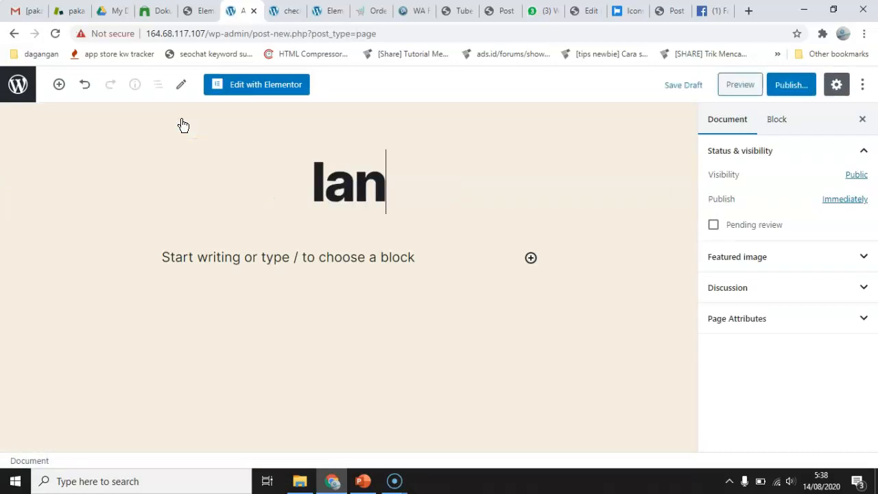
type("ding pa")
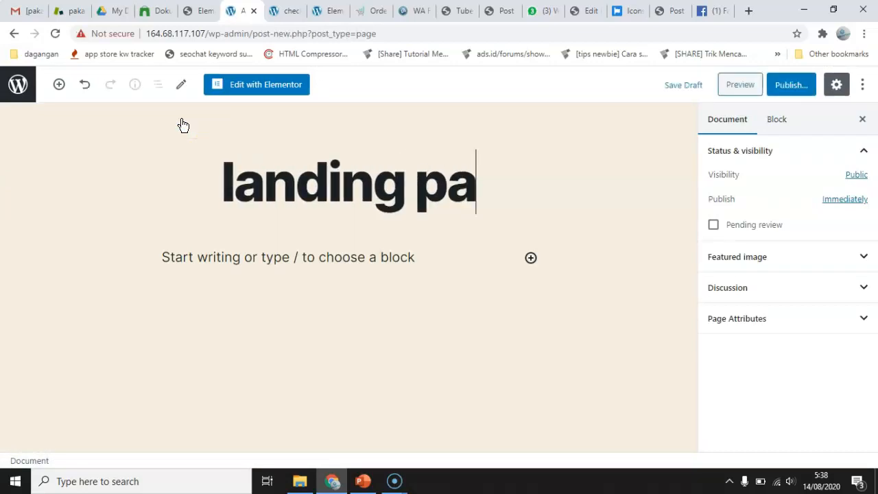
type("ge tra")
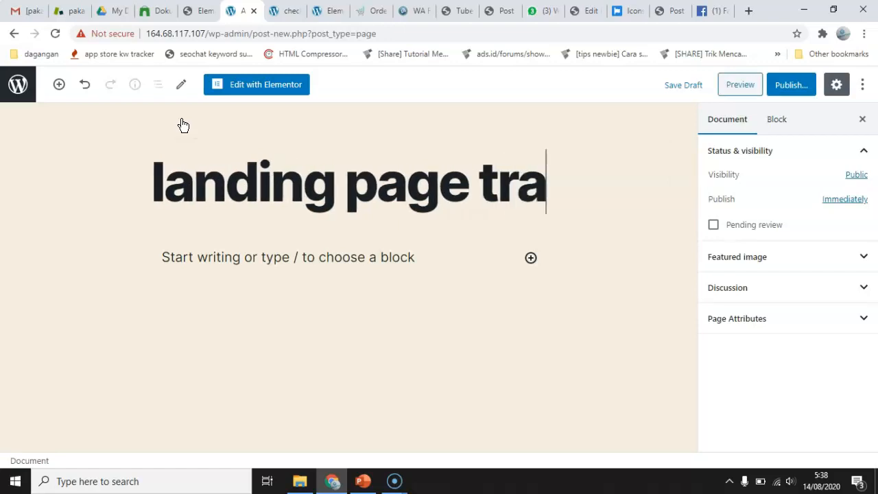
type("cking url")
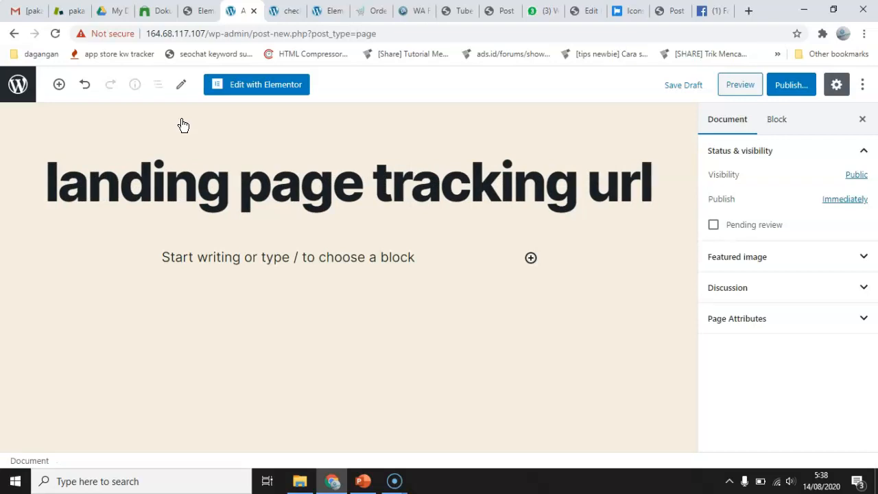
In Elementor, give the page a blank layout without theme header and title, and insert the "How to Make a Website" page template.
left_click(271, 85)
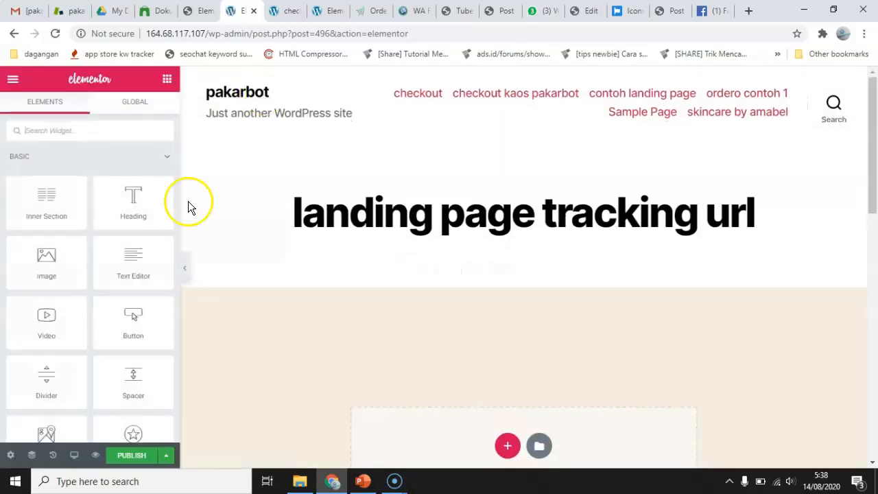
left_click(12, 455)
left_click(109, 387)
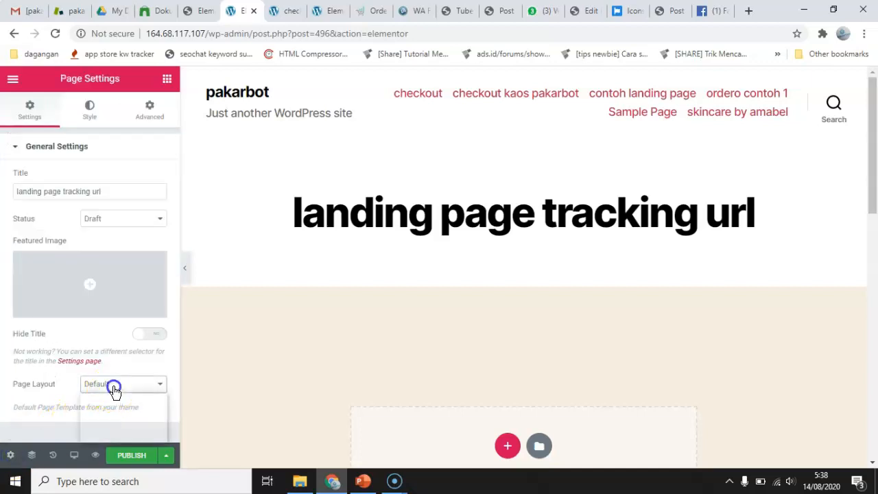
left_click(117, 407)
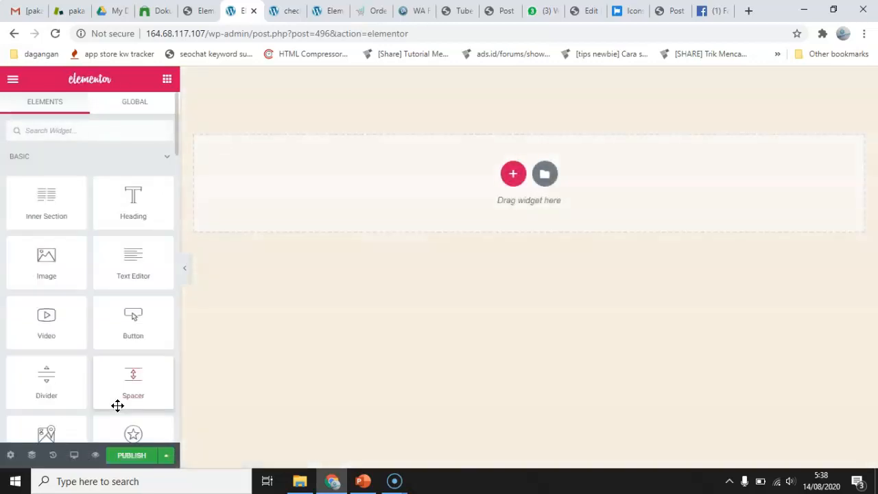
left_click(544, 177)
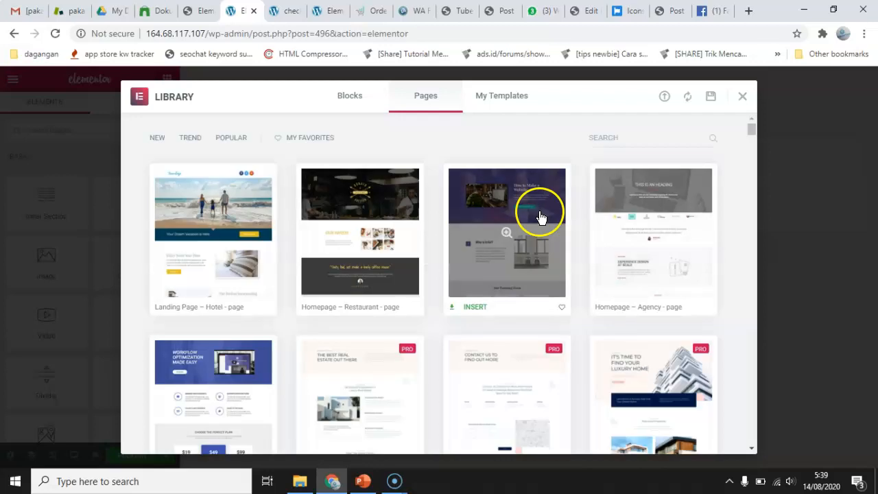
left_click(478, 307)
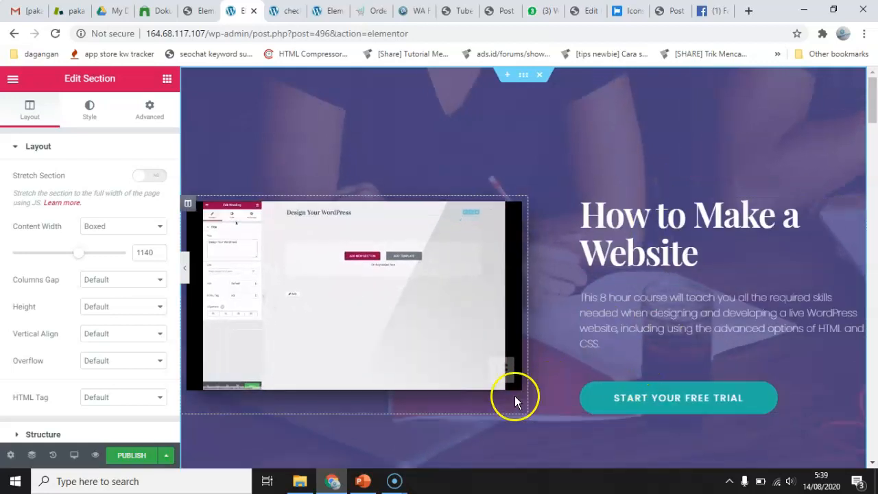
Switch to PowerPoint to review slide 2 on promotion channels, landing page and sales, and return to the Elementor page in Chrome.
left_click(358, 488)
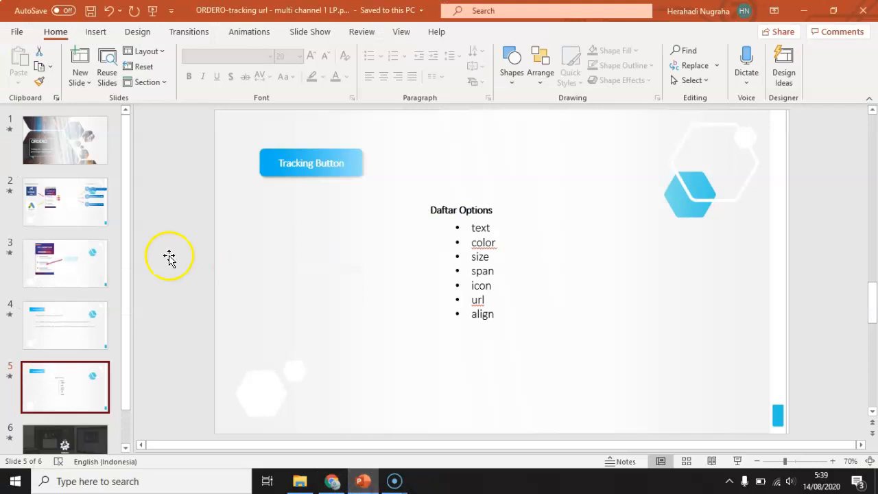
left_click(78, 218)
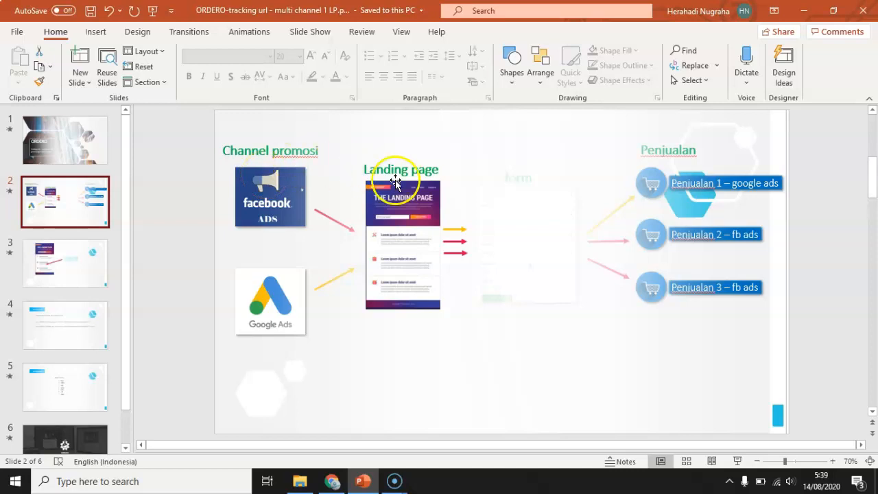
left_click(332, 481)
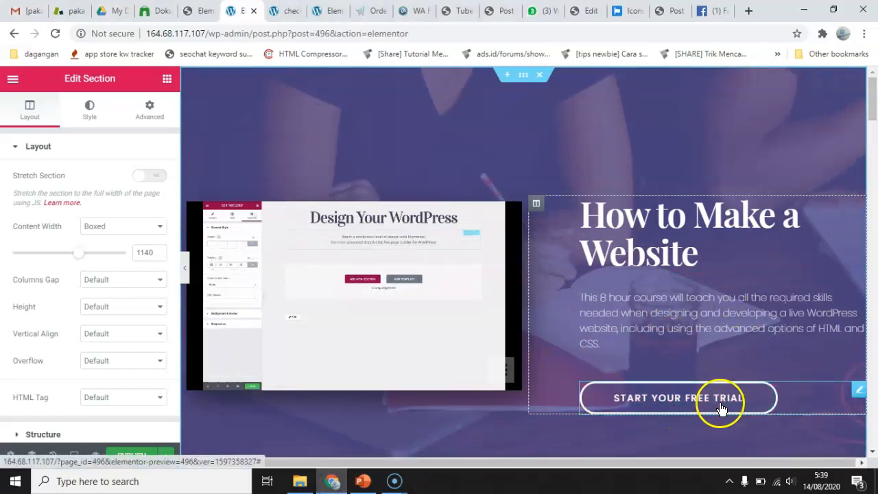
Delete the "Start your Free trial" button from the hero section.
left_click(857, 391)
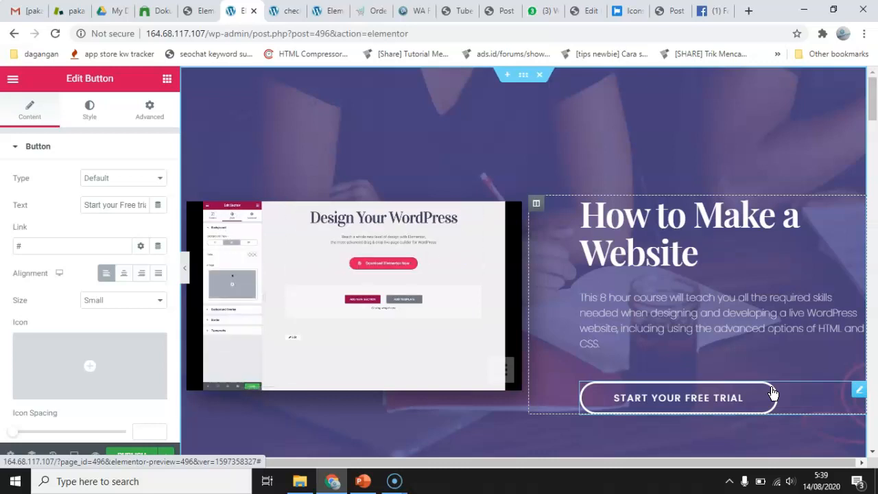
left_click(810, 391)
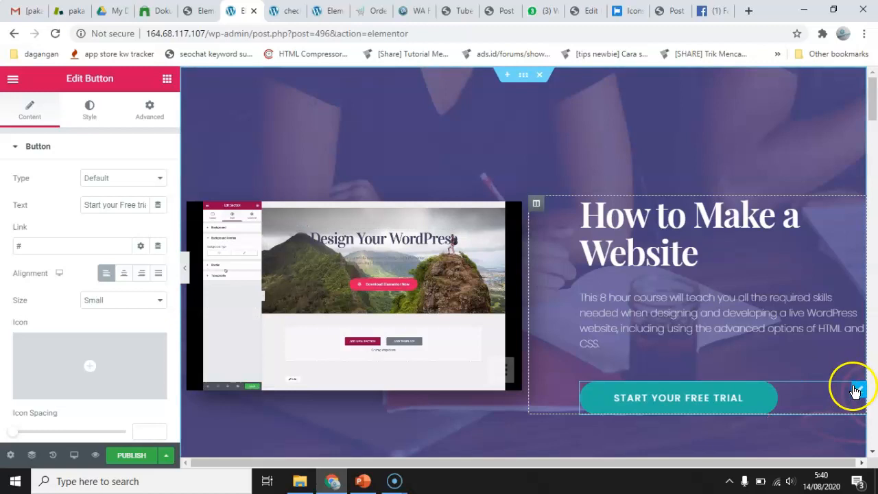
right_click(855, 391)
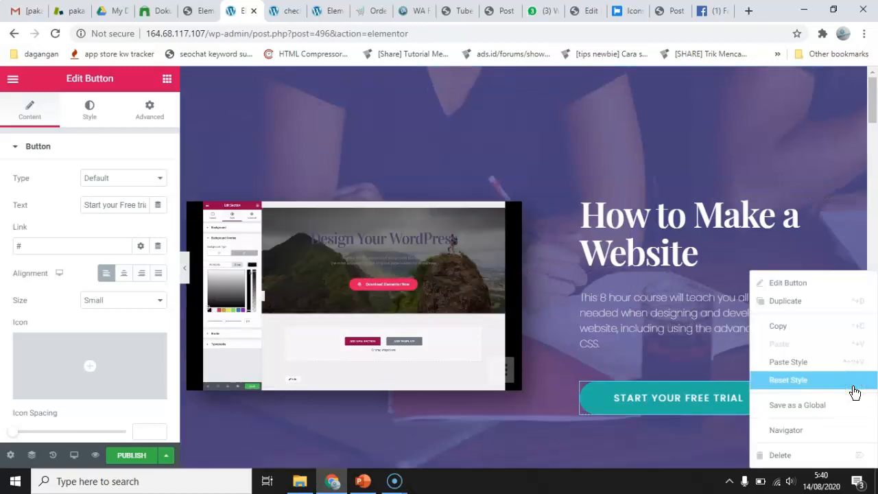
left_click(797, 455)
Find the Shortcode widget and place it below the course description paragraph in the hero section.
left_click(110, 135)
type("shorty")
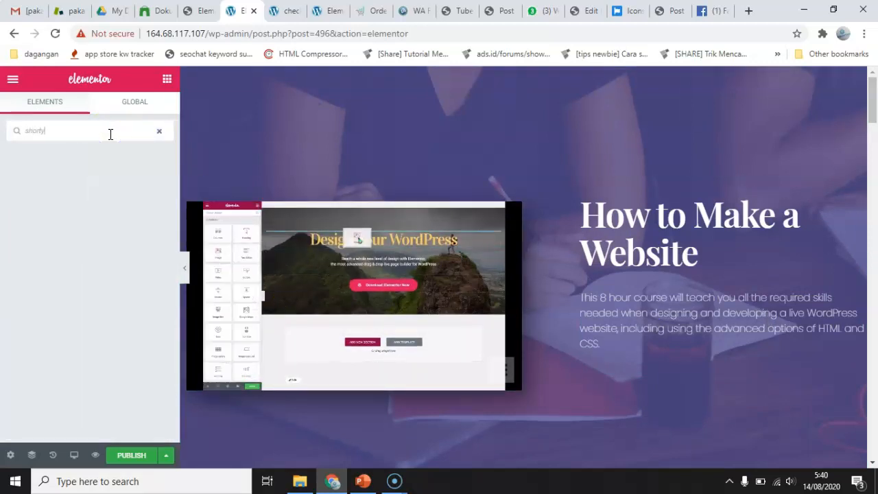
key("BackSpace")
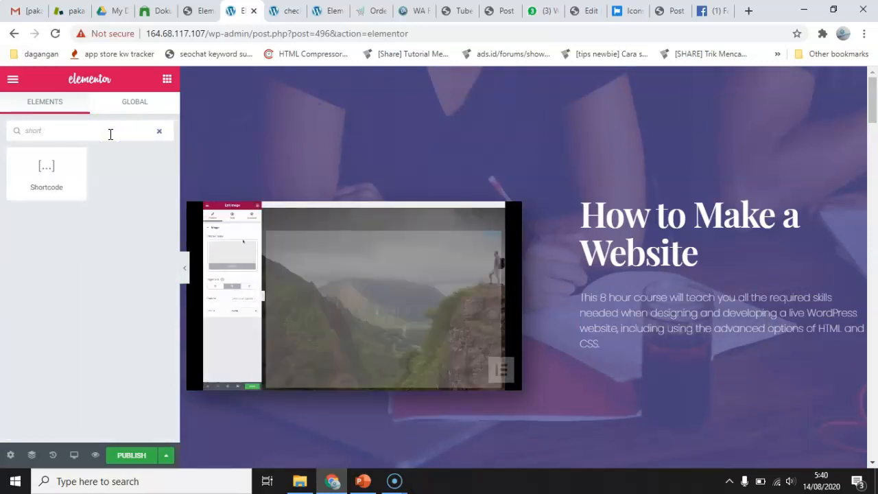
left_click_drag(70, 161, 654, 364)
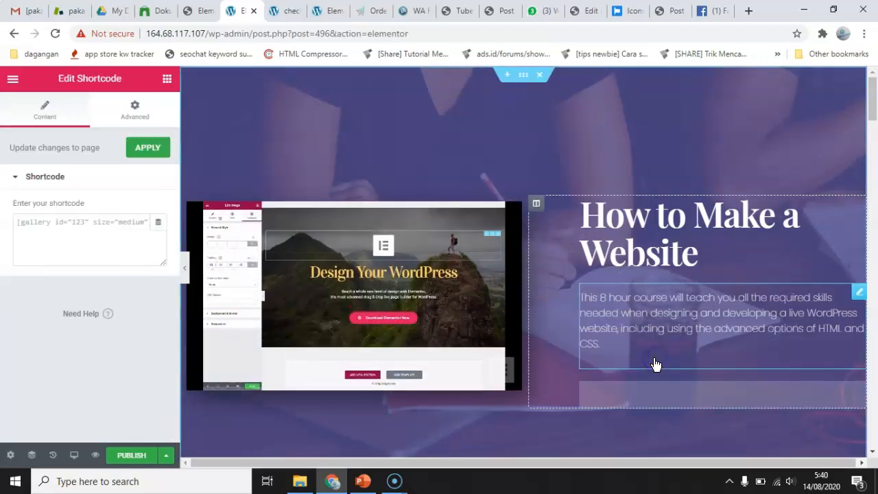
Switch to PowerPoint and copy the simple shortcode [ordero_btn_track url='xxx'] from the Tracking Button slide 4.
left_click(367, 483)
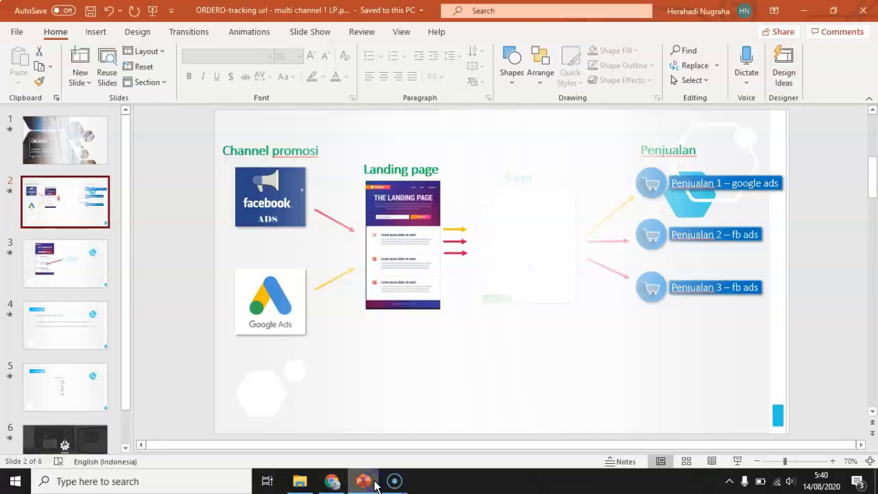
left_click(65, 326)
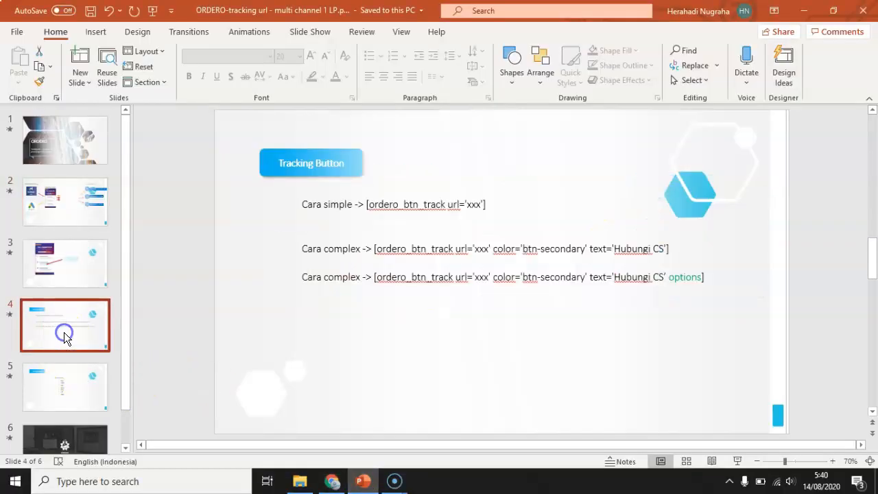
left_click(376, 204)
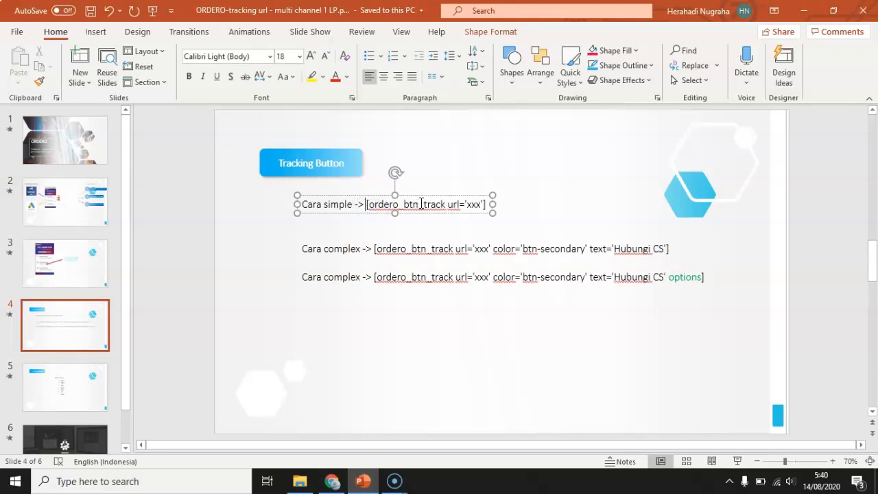
left_click(485, 203, "shift")
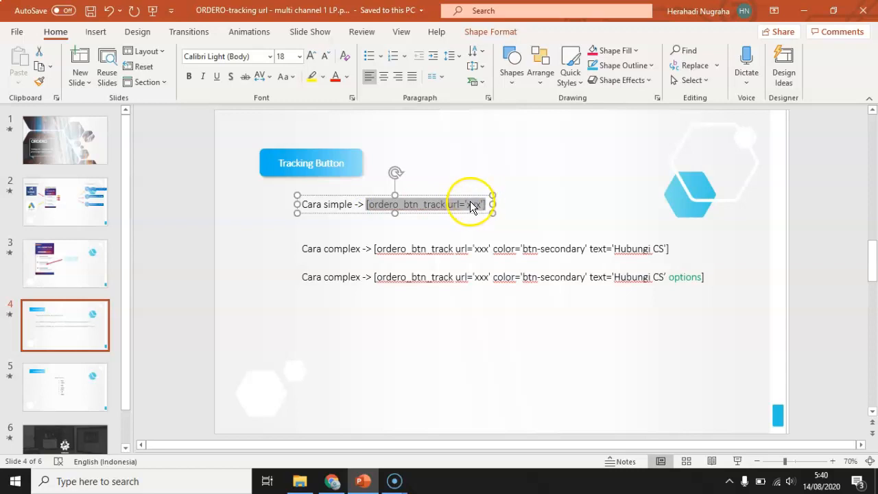
right_click(468, 206)
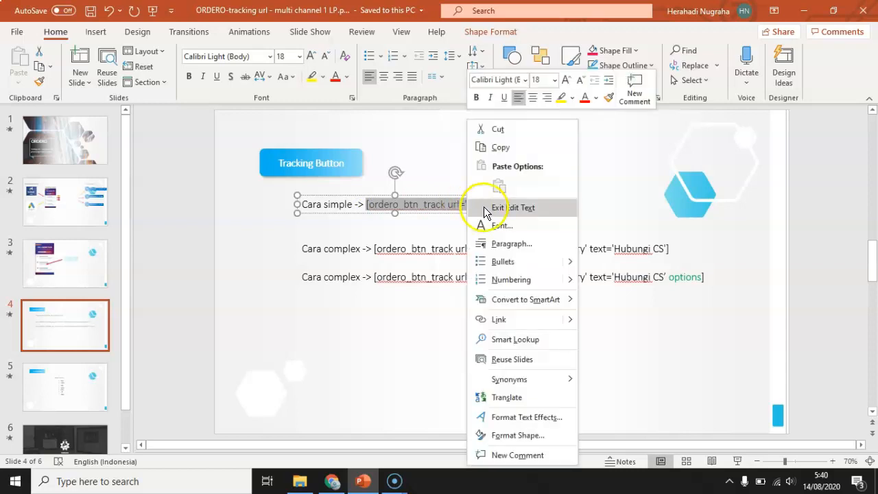
left_click(507, 148)
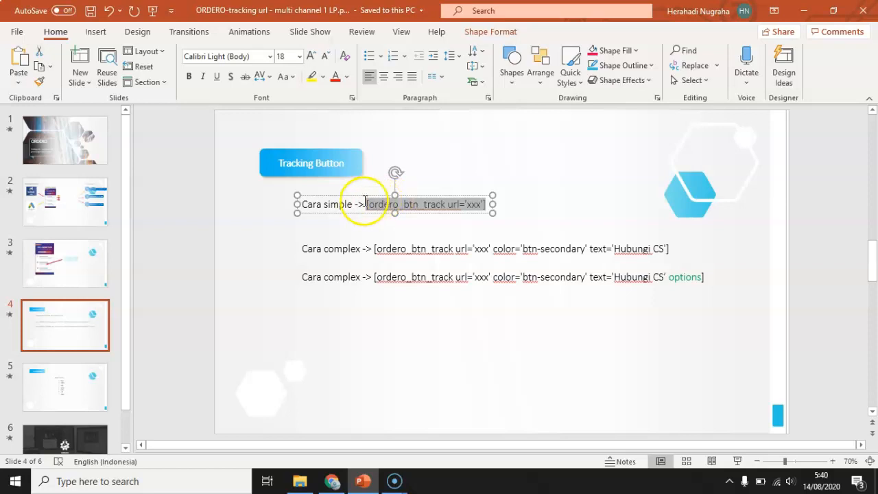
Return to Elementor in Chrome and paste [ordero_btn_track url='xxx'] as the widget's shortcode.
left_click(333, 481)
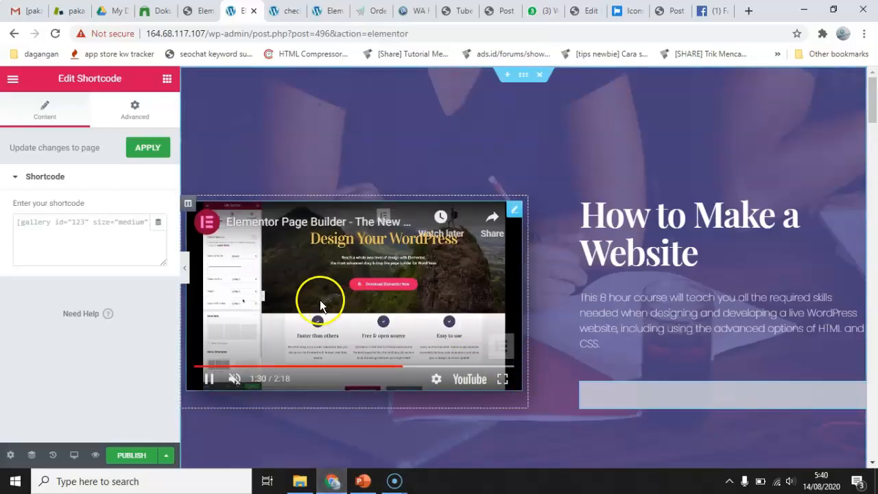
left_click(65, 233)
right_click(65, 236)
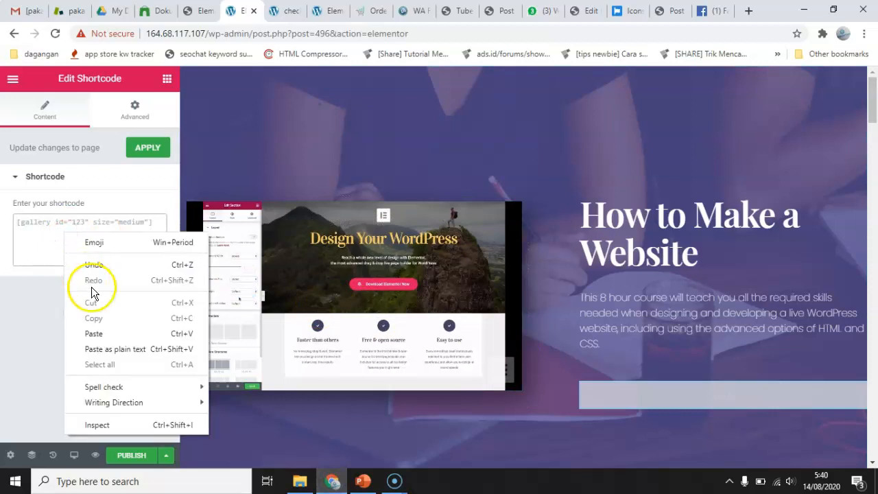
left_click(94, 333)
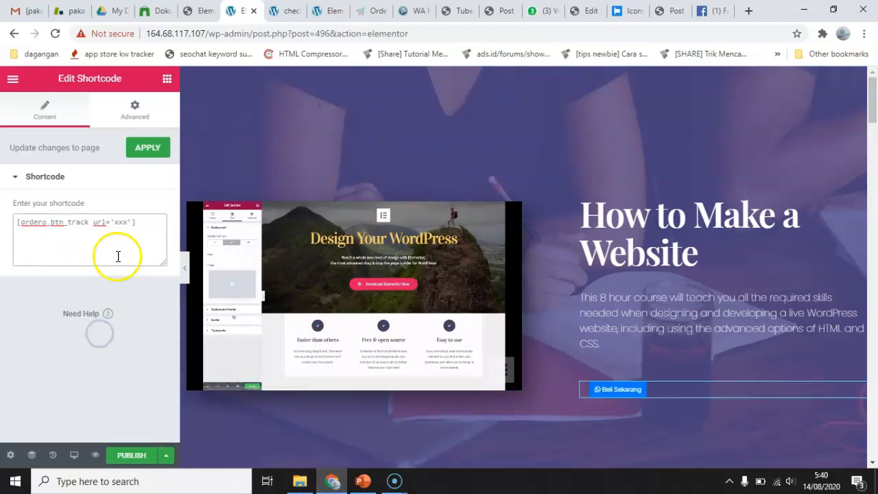
Copy the full address of the "checkout kaos pakarbot" page.
left_click(279, 12)
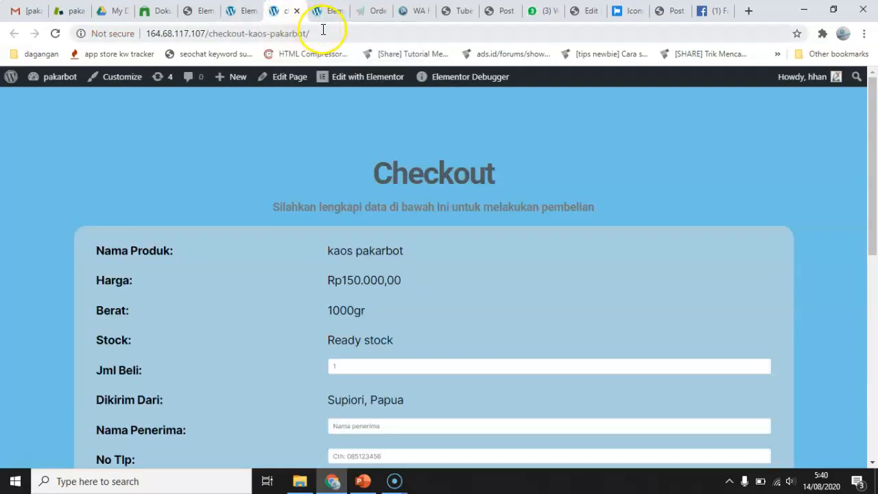
left_click(322, 30)
right_click(291, 33)
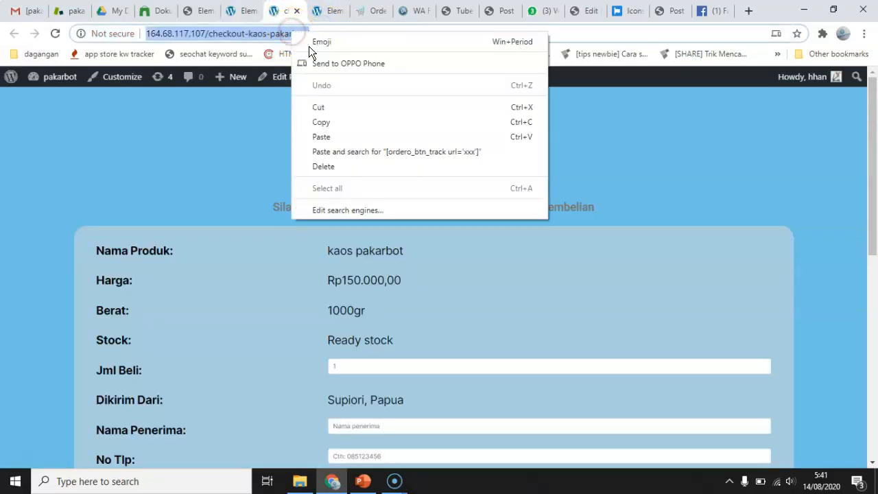
left_click(329, 122)
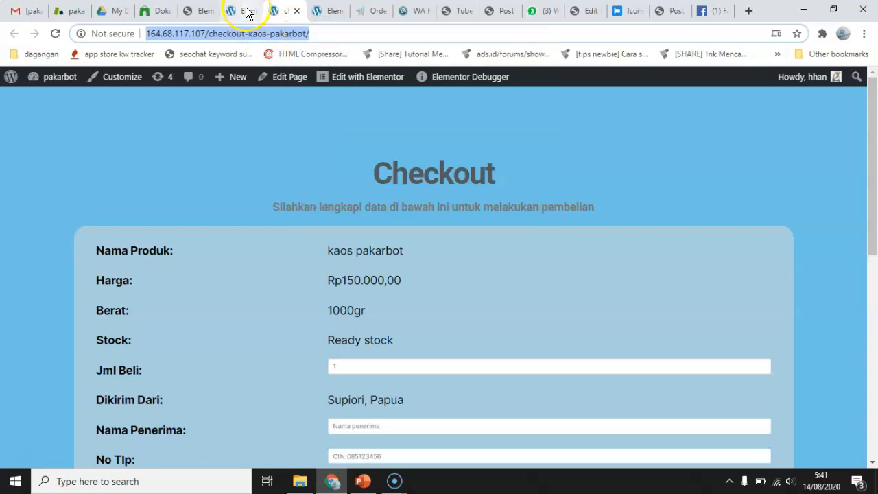
left_click(244, 10)
double_click(120, 221)
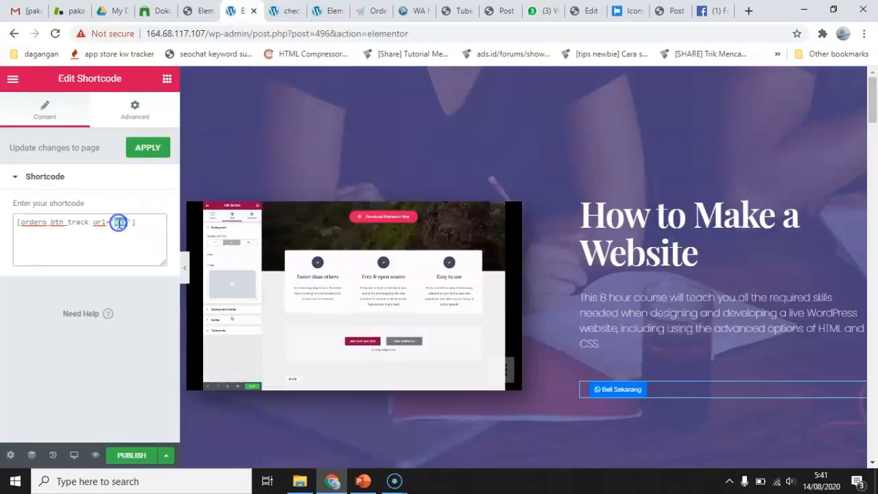
key("BackSpace")
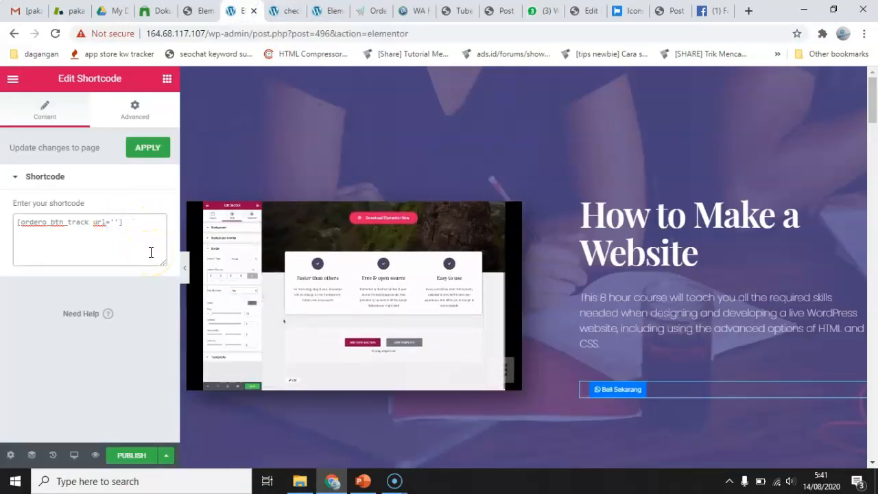
right_click(115, 222)
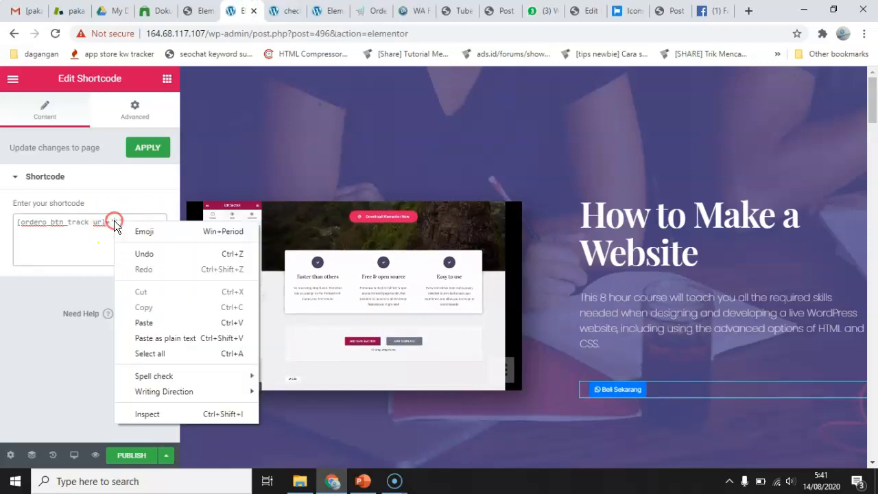
left_click(144, 322)
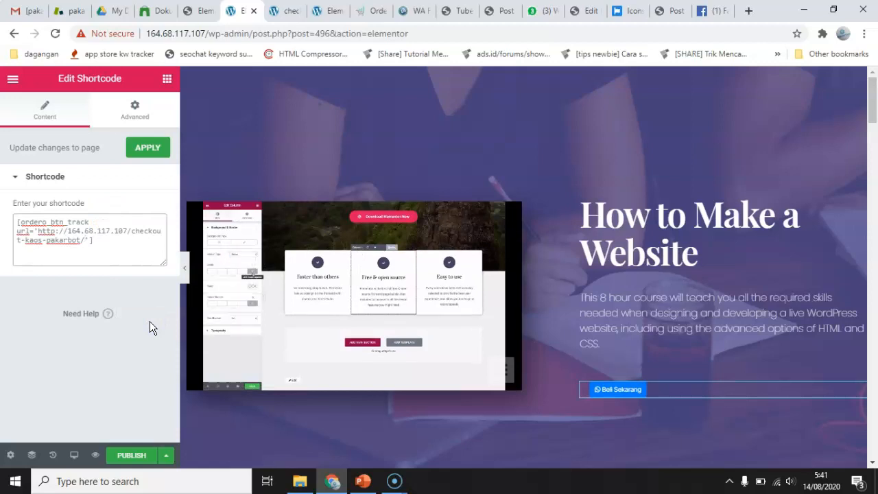
left_click(152, 152)
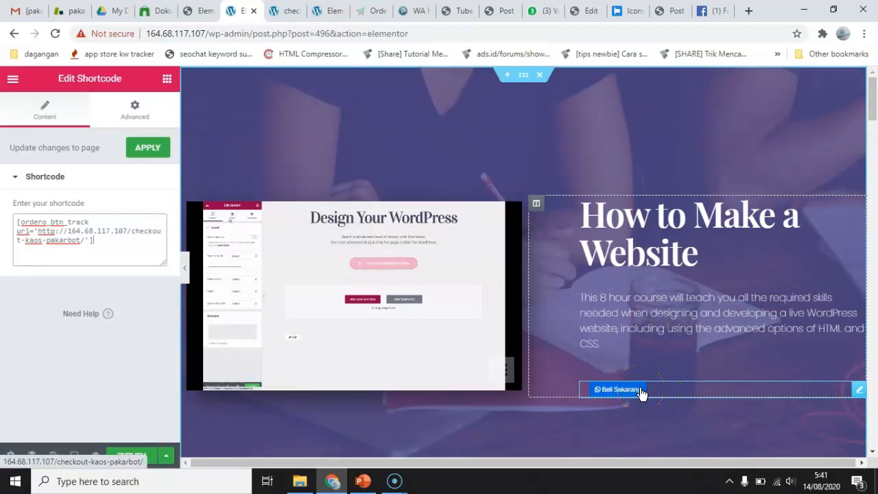
Switch to PowerPoint to check the Daftar Options list on Tracking Button slide 5, and return to Elementor in Chrome.
left_click(356, 488)
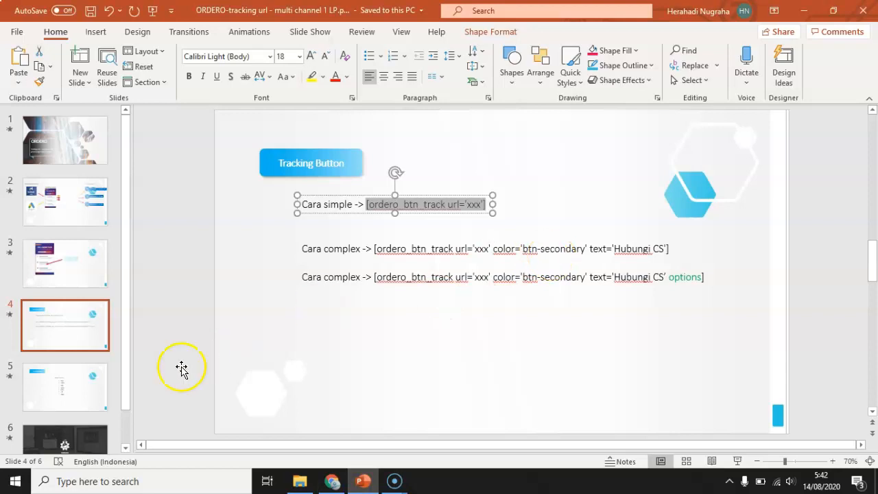
left_click(70, 399)
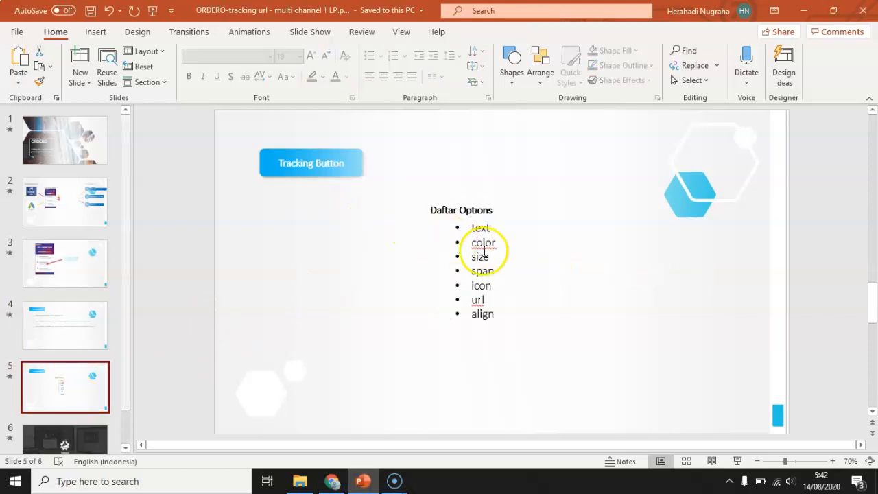
left_click(333, 482)
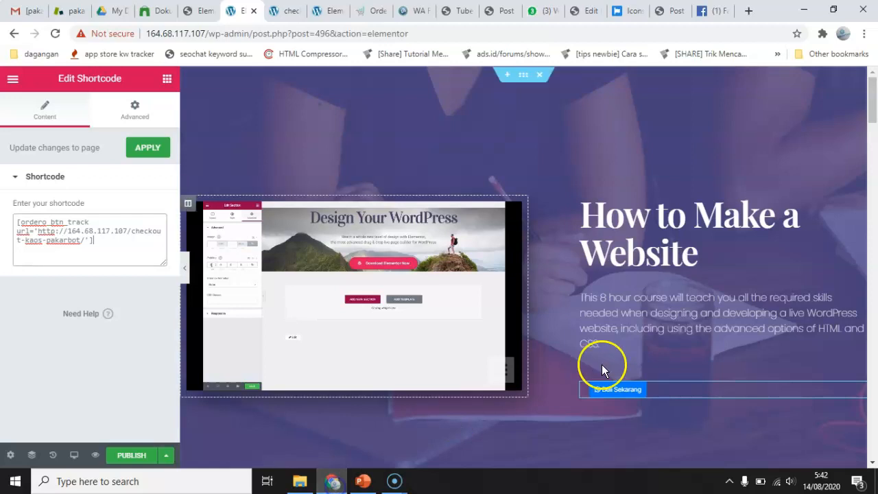
View the checkout page that the Beli Sekarang button links to, and return to the Elementor editor.
left_click(595, 399)
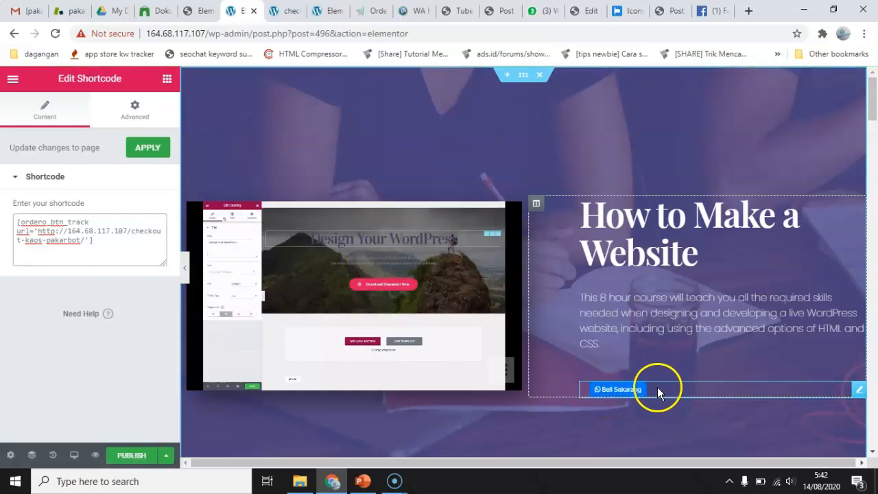
left_click(284, 11)
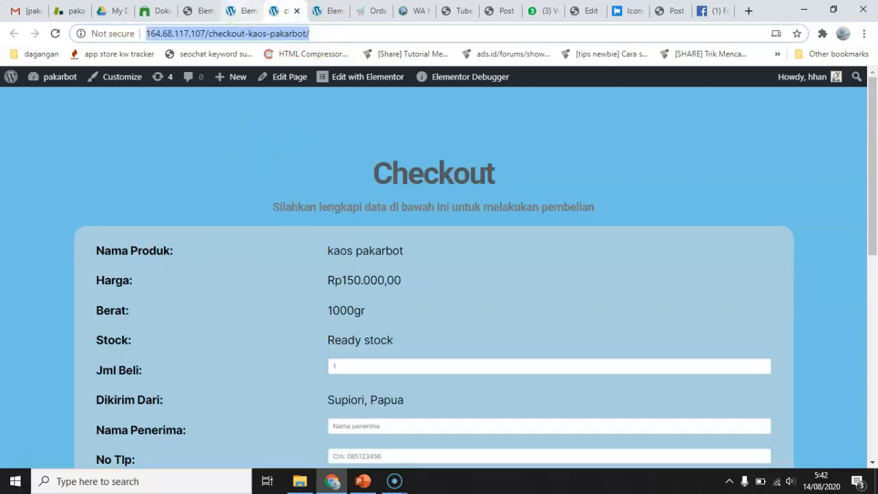
left_click(248, 10)
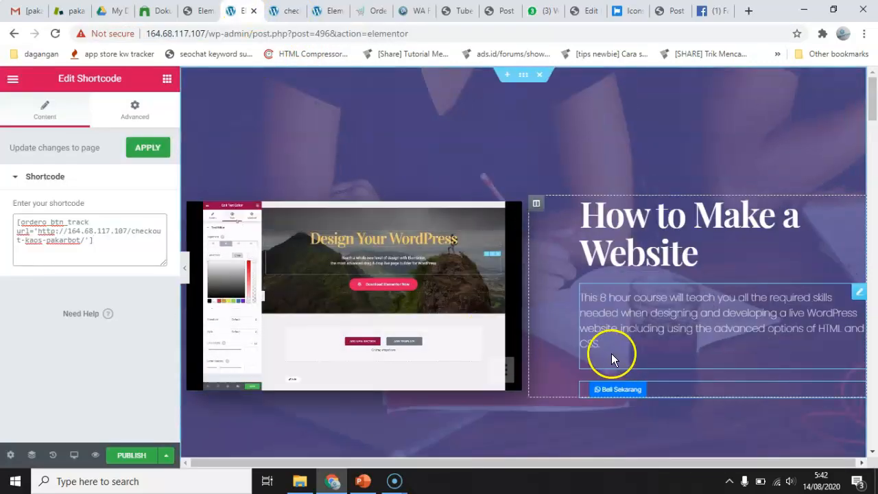
Look through the landing page's sections for a place to put another order button.
scroll(624, 394, "down", 3)
scroll(626, 399, "down", 10)
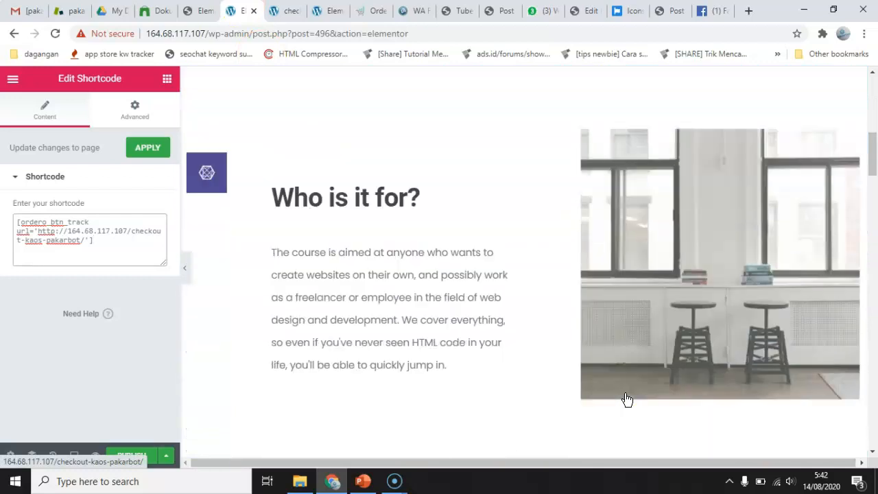
scroll(626, 394, "down", 5)
scroll(625, 394, "down", 5)
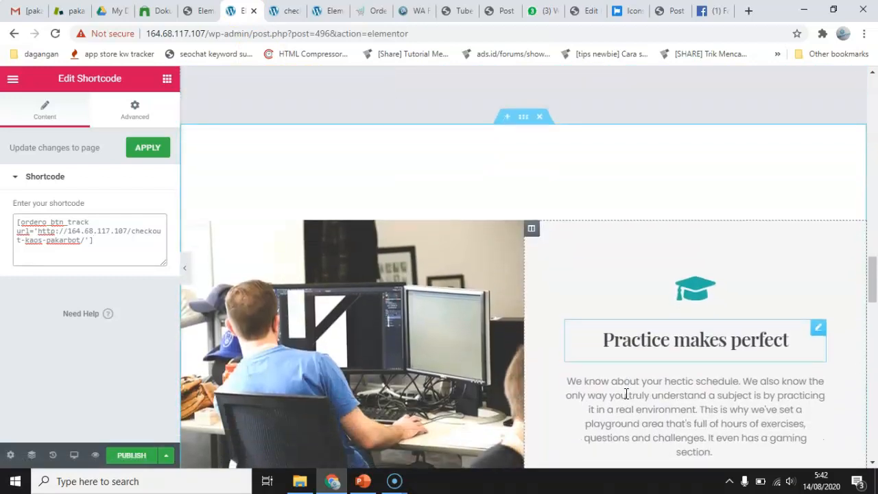
scroll(625, 396, "down", 5)
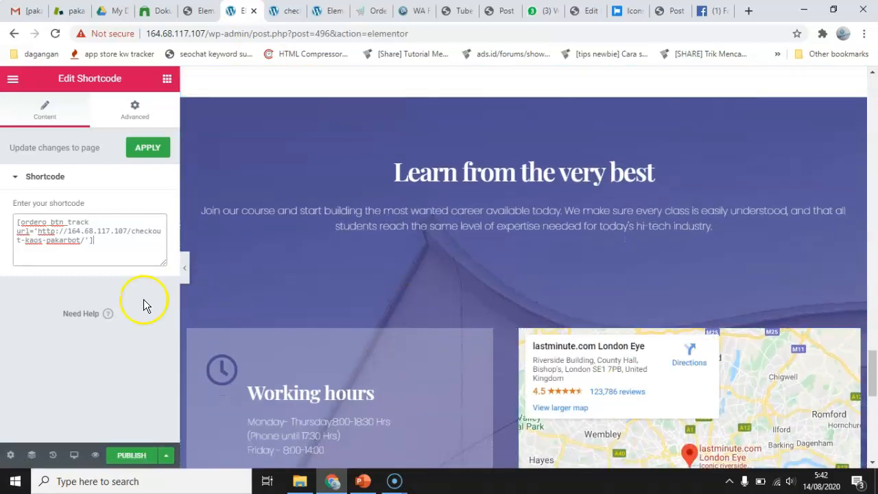
scroll(577, 252, "down", 5)
scroll(577, 251, "down", 3)
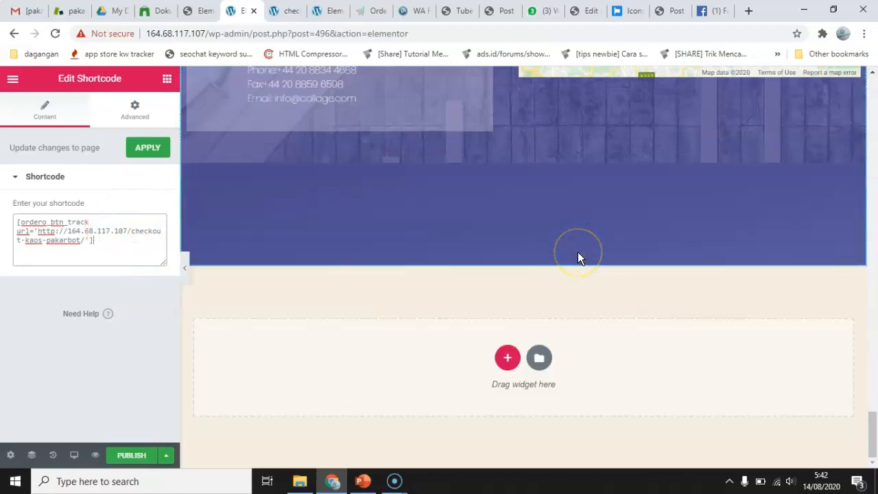
scroll(577, 252, "up", 15)
scroll(577, 252, "up", 8)
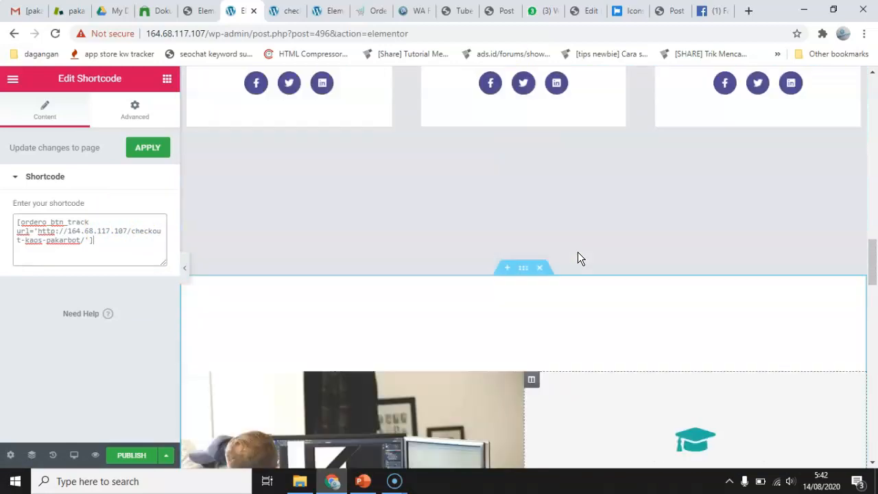
scroll(577, 251, "up", 8)
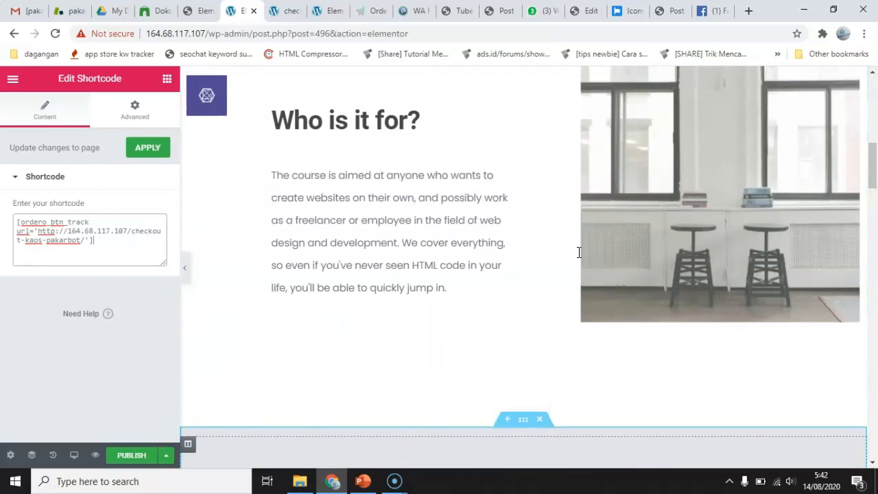
scroll(577, 252, "down", 1)
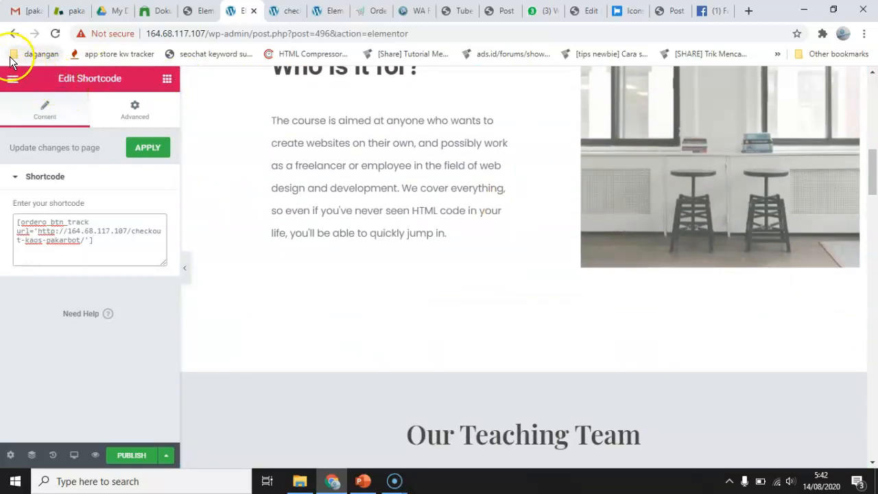
scroll(586, 185, "up", 5)
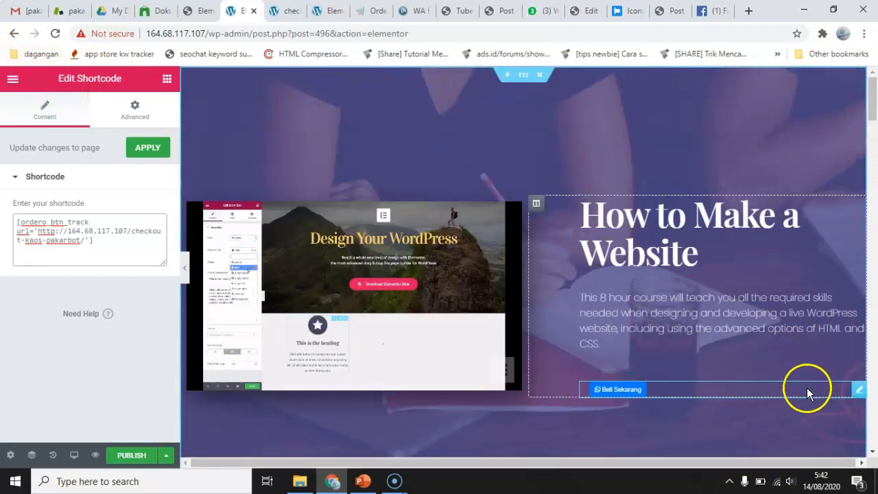
Duplicate the Beli Sekarang shortcode widget and move the copy above the "Our Teaching Team" heading.
right_click(861, 391)
left_click(807, 306)
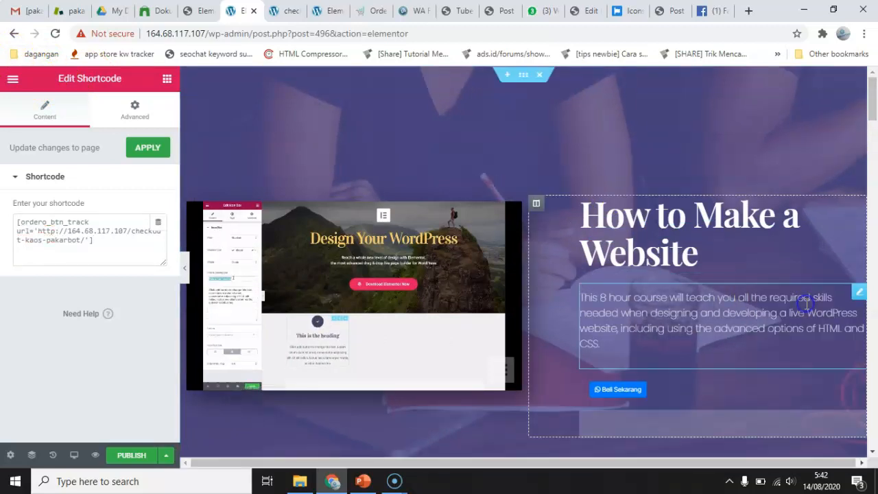
left_click_drag(863, 419, 856, 417)
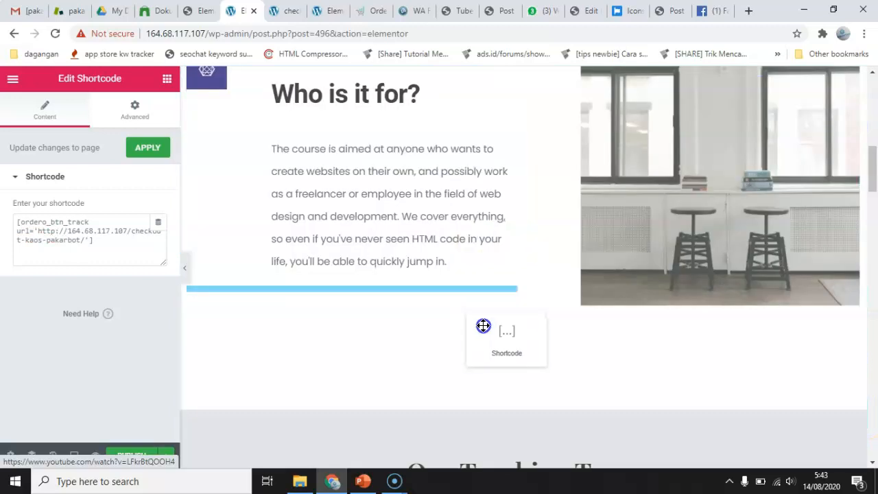
left_click_drag(483, 327, 484, 435)
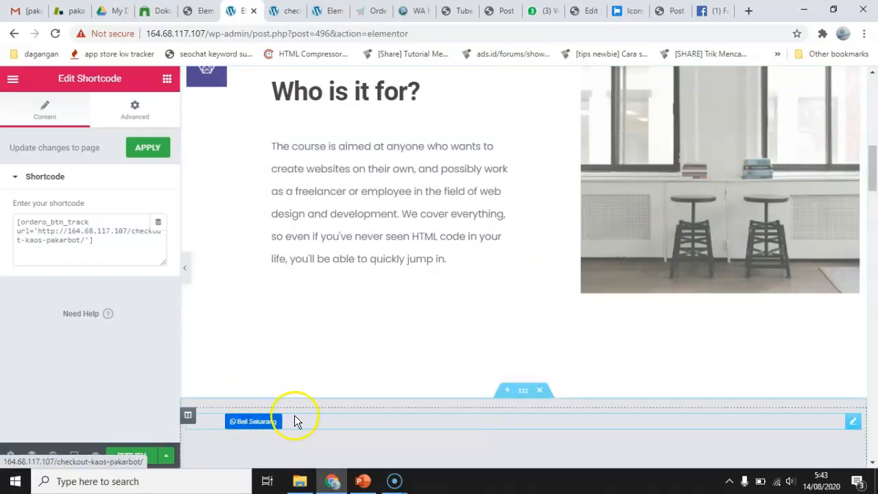
Add an empty text='' option after the url in the copied button's shortcode.
left_click(88, 241)
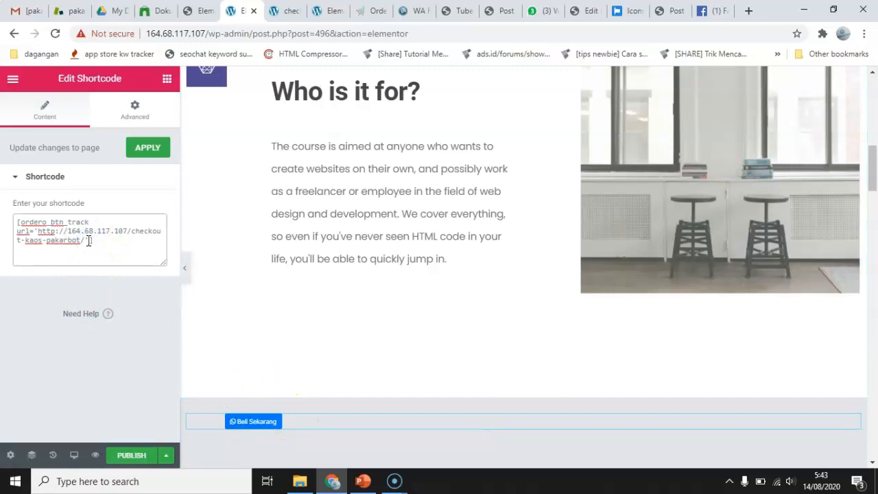
type("]")
type("tex")
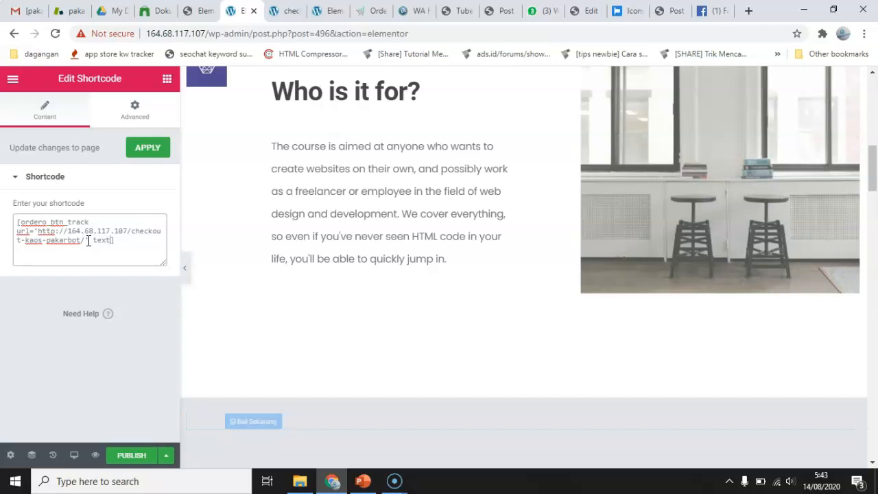
type("t=''")
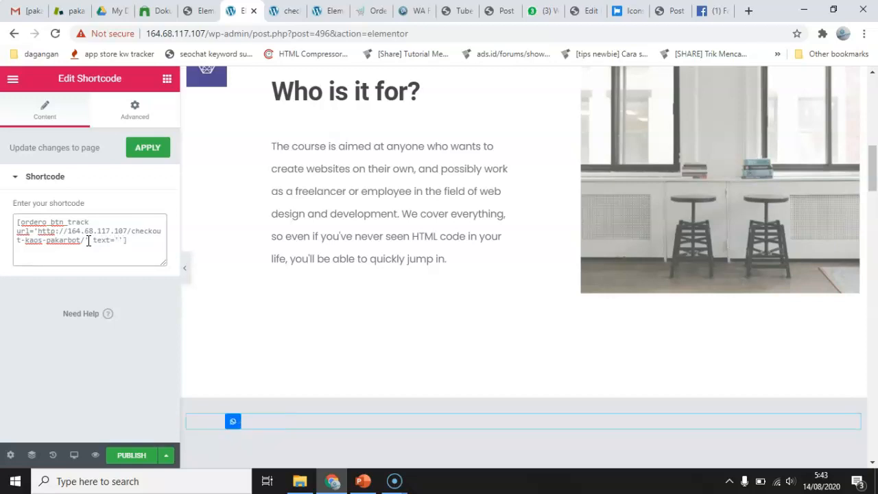
type("beli ")
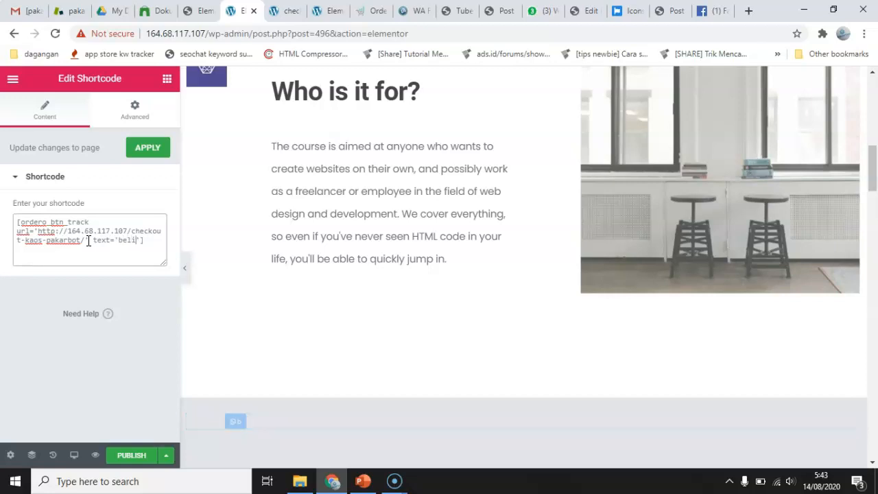
type("se")
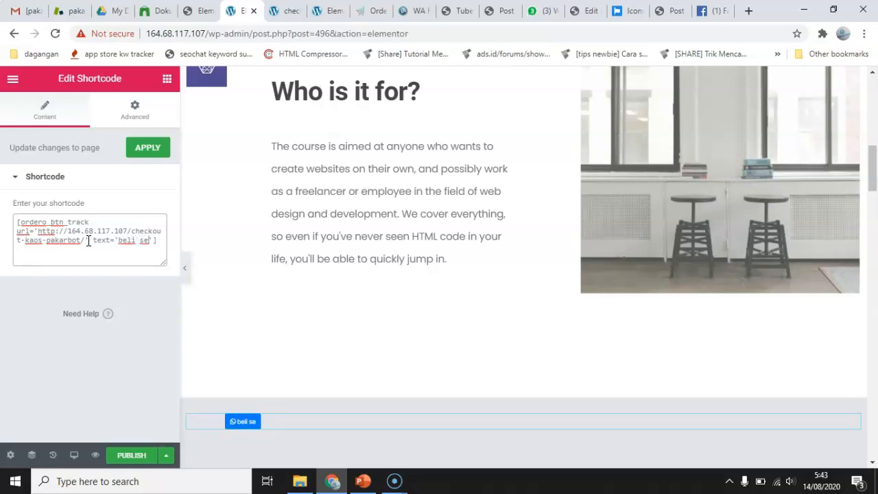
scroll(433, 178, "up", 6)
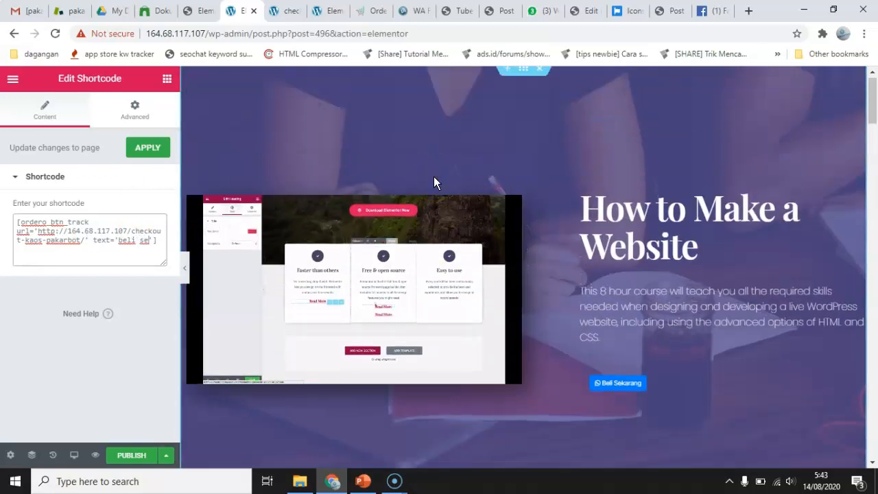
scroll(433, 176, "down", 7)
key("BackSpace")
key("BackSpace")
key("BackSpace")
key("BackSpace")
key("BackSpace")
key("BackSpace")
key("BackSpace")
Set the text option in the copied button's shortcode to "hubungi cs".
type("hubungi ")
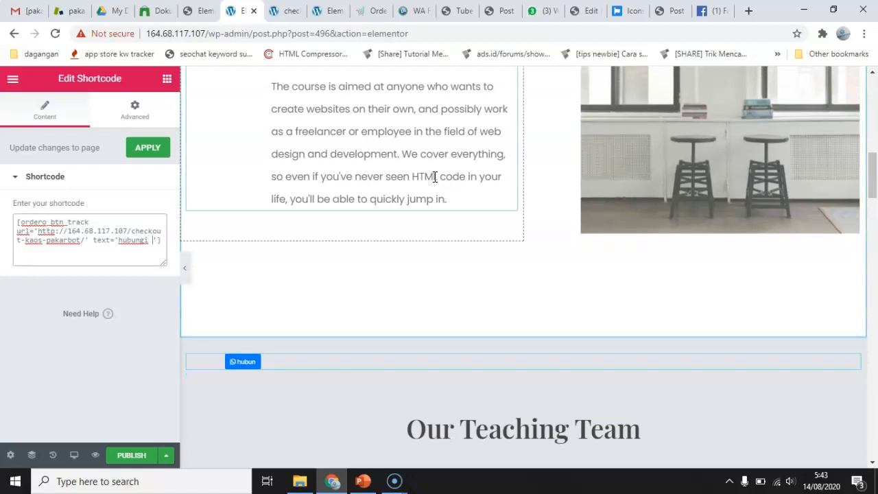
type("cs")
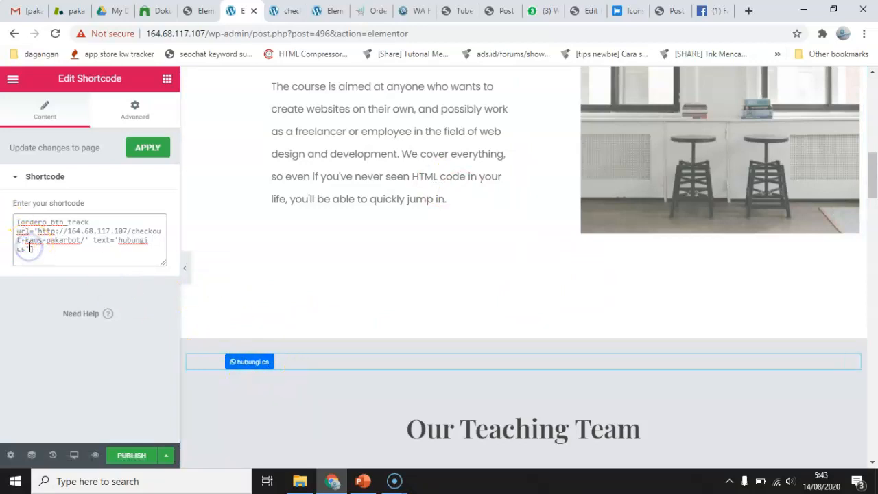
Add the option align='center' after the text option in the "hubungi cs" button's shortcode.
type("align=")
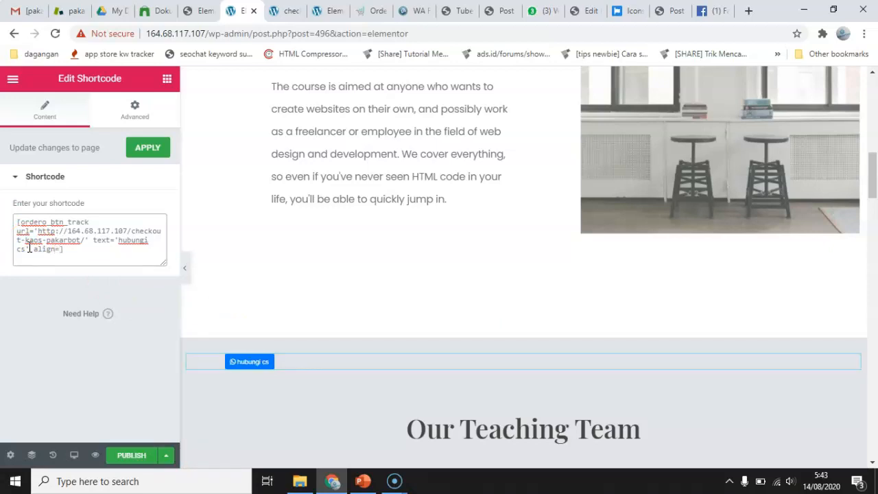
type("''")
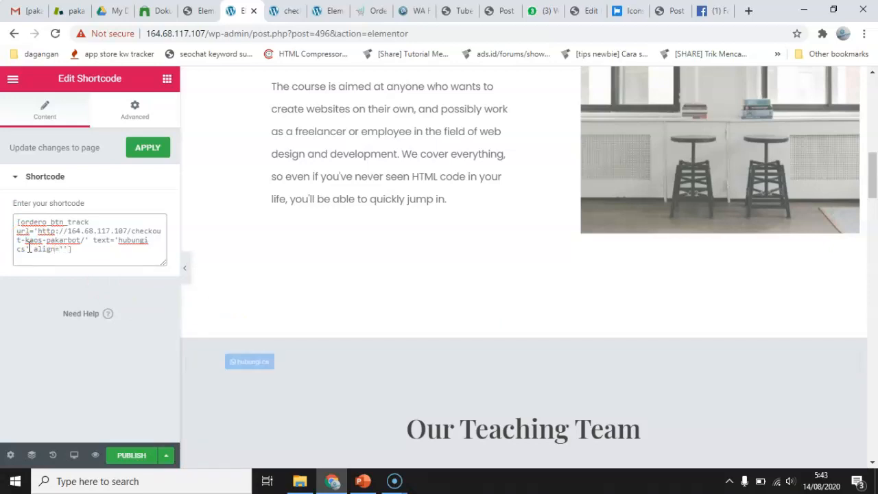
type("center")
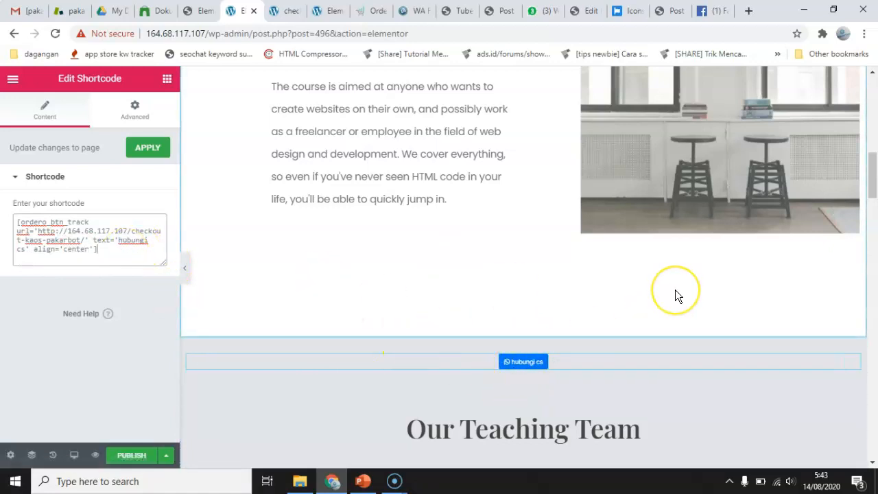
Publish the landing page and exit Elementor to the WordPress list of all pages.
scroll(676, 294, "up", 10)
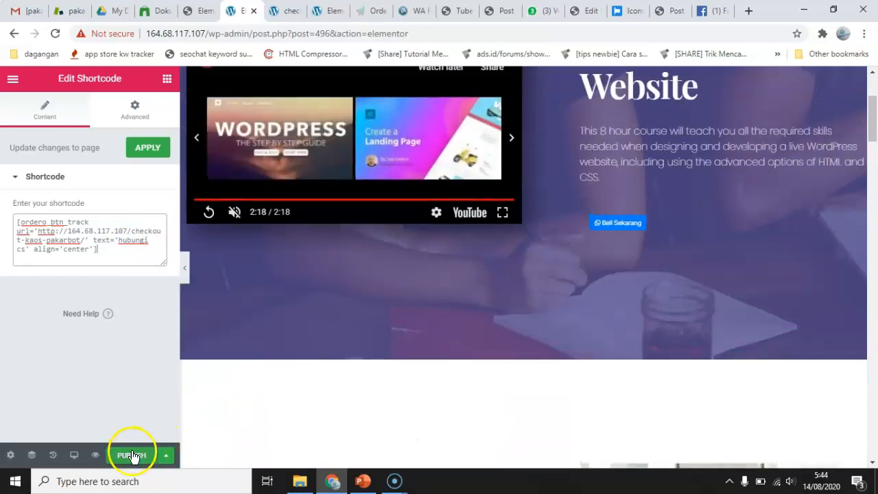
left_click(132, 456)
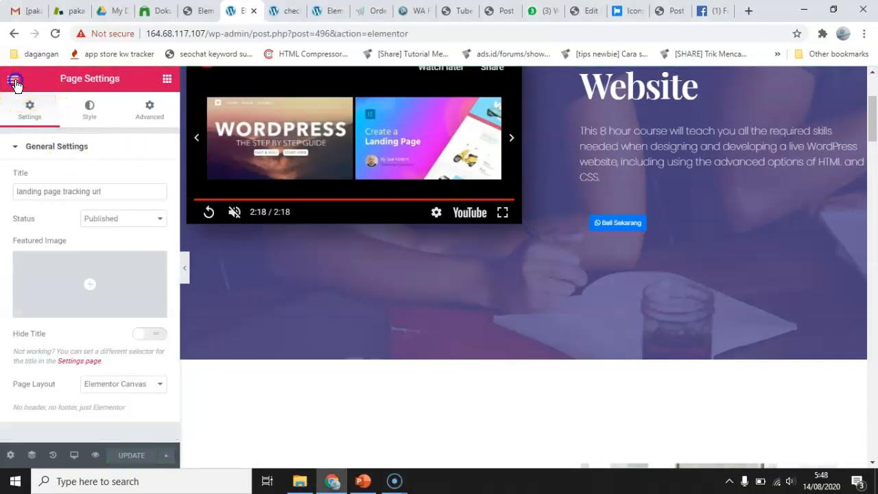
left_click(16, 84)
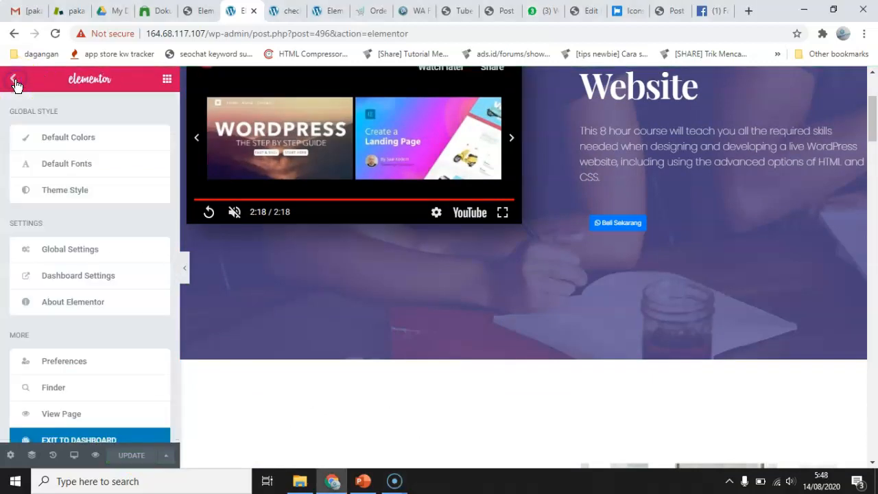
left_click(72, 437)
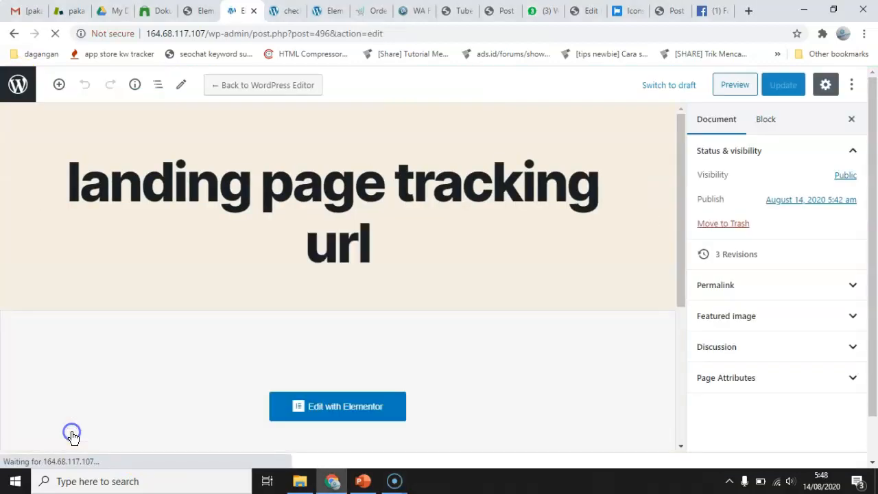
left_click(22, 92)
scroll(235, 254, "down", 2)
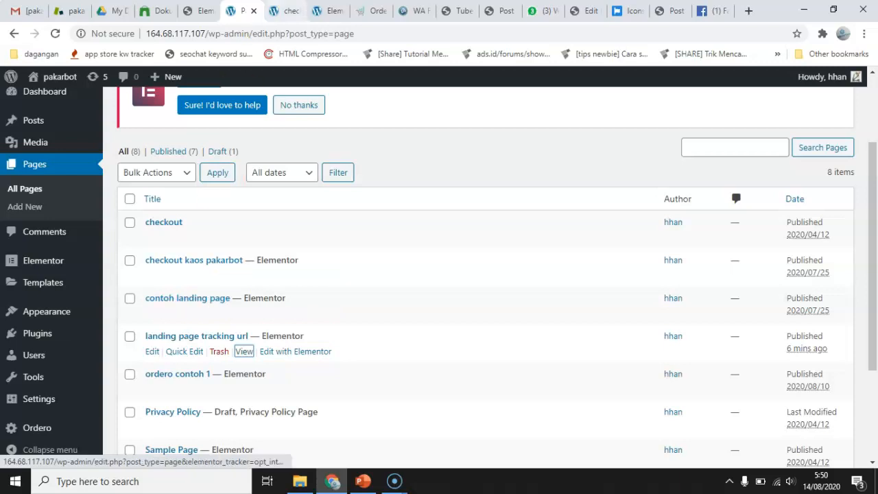
Open the published "landing page tracking url" page in a new browser tab and check its "Beli Sekarang" and "hubungi cs" buttons.
left_click(279, 15)
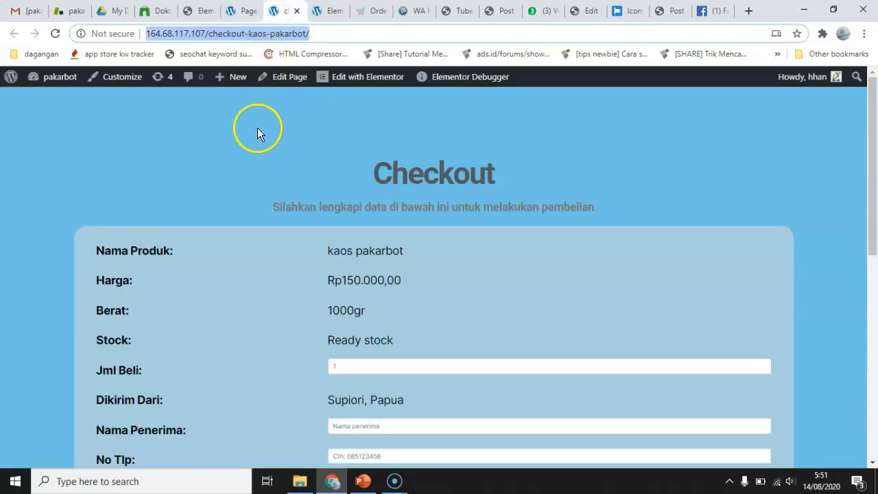
left_click(236, 11)
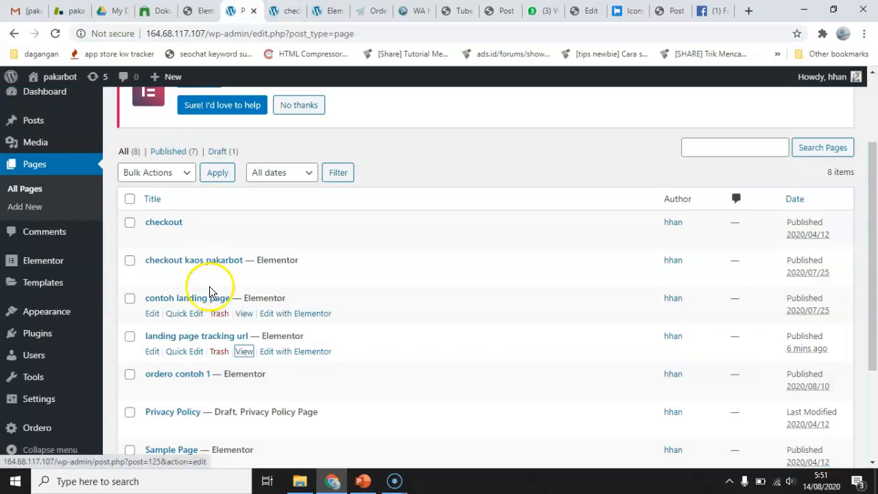
right_click(243, 353)
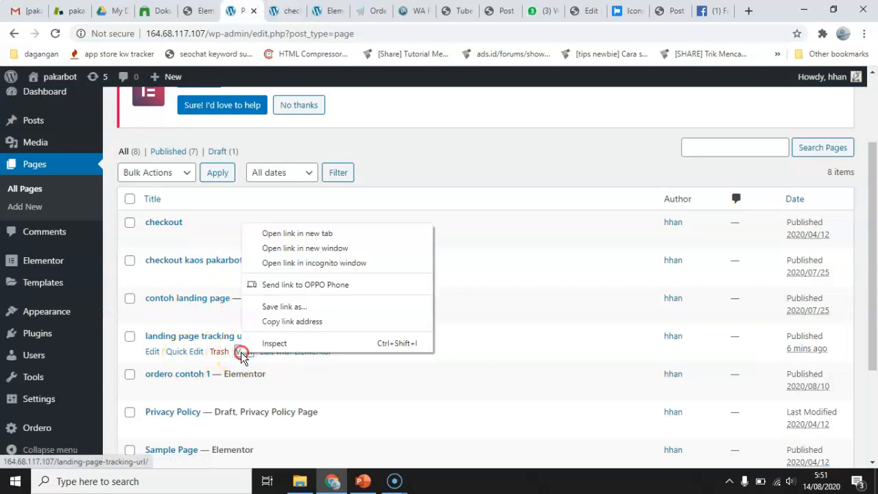
left_click(295, 233)
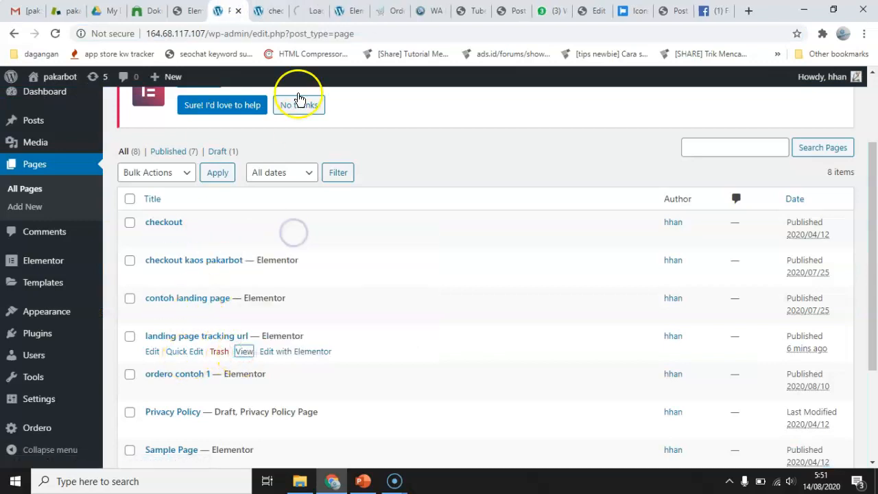
left_click(306, 12)
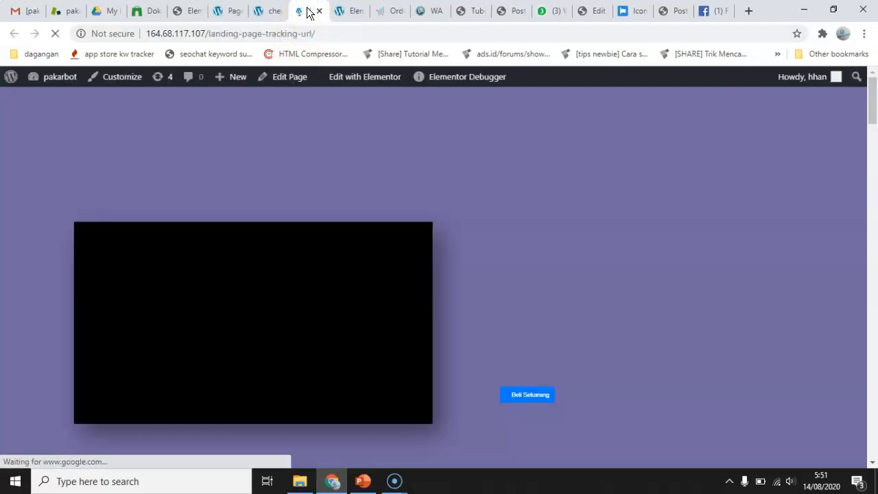
scroll(600, 274, "down", 2)
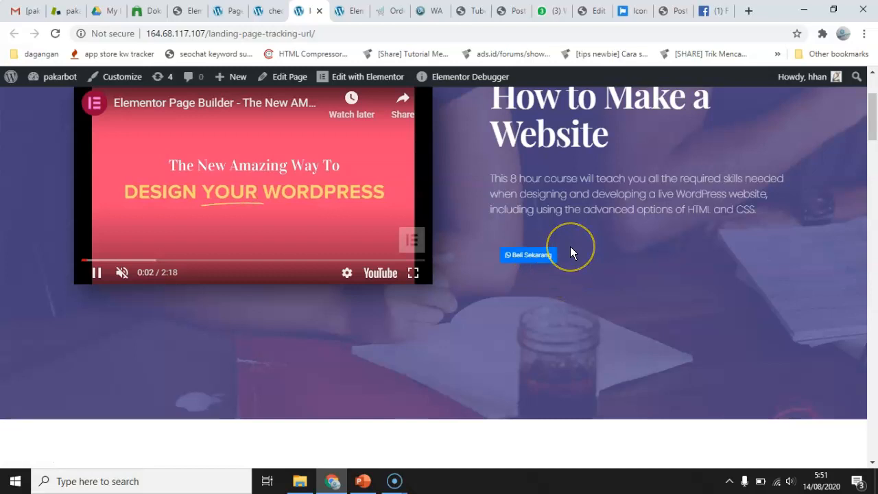
scroll(570, 249, "down", 5)
scroll(526, 271, "down", 2)
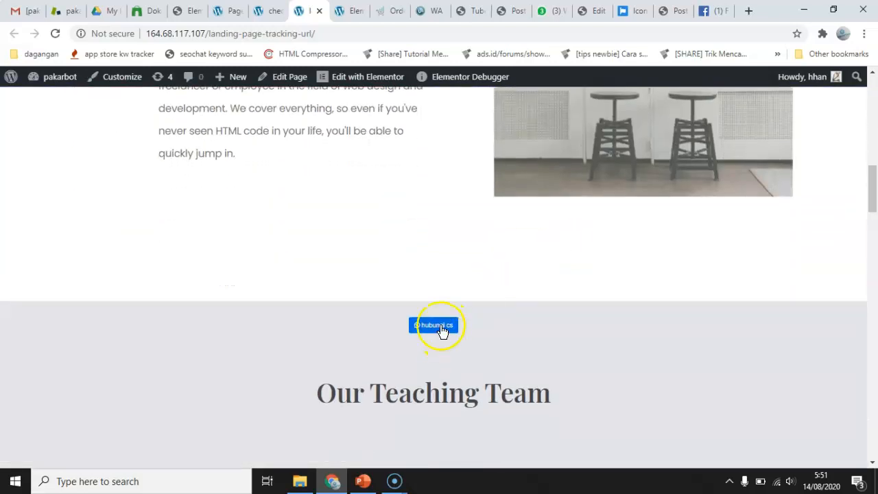
Bring up the checkout page, then switch to the PowerPoint presentation and close the Selection pane beside the promotion channel flow diagram.
left_click(270, 10)
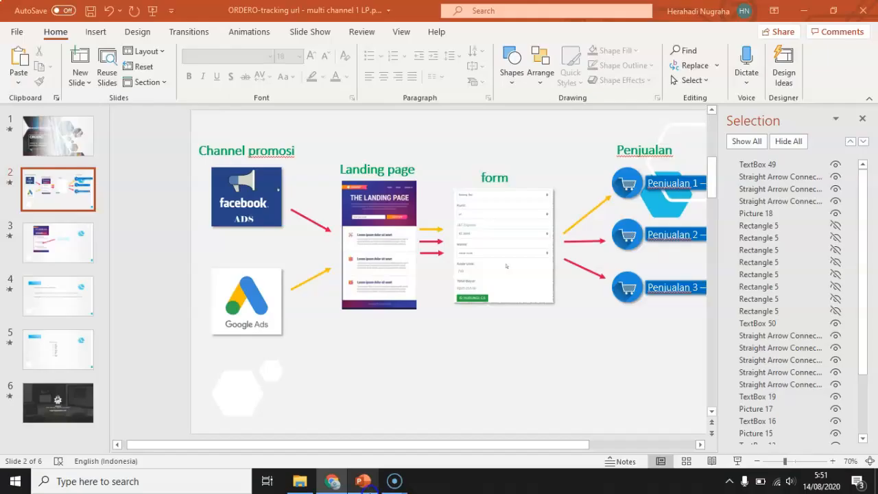
left_click(363, 480)
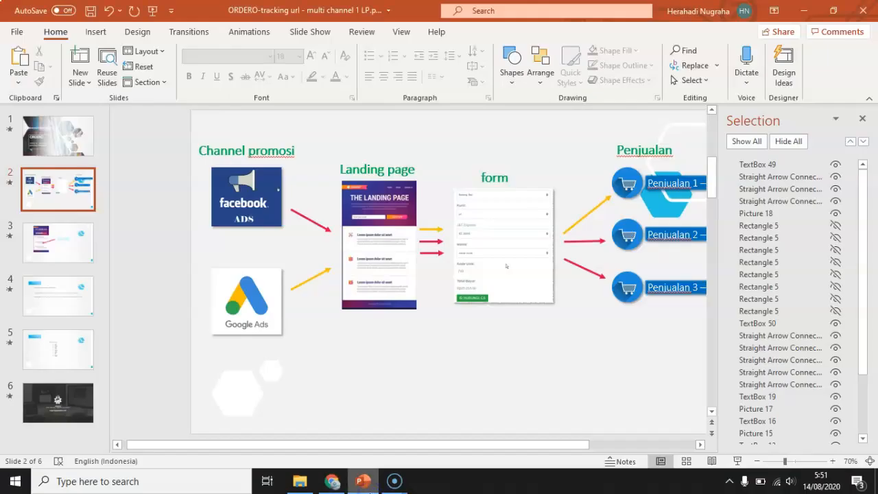
left_click(862, 119)
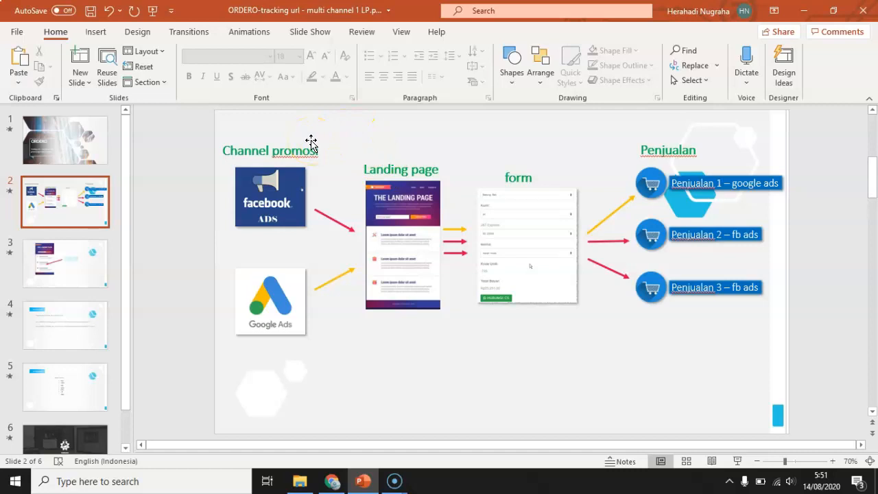
left_click(328, 482)
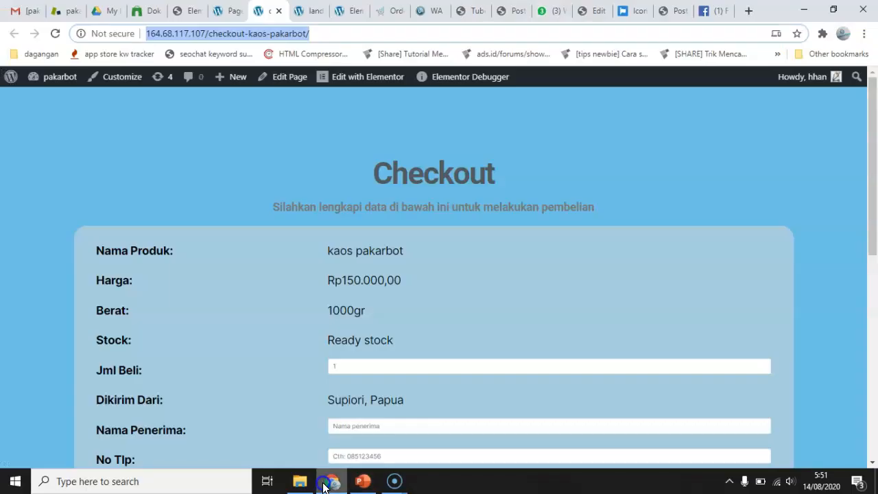
left_click(363, 481)
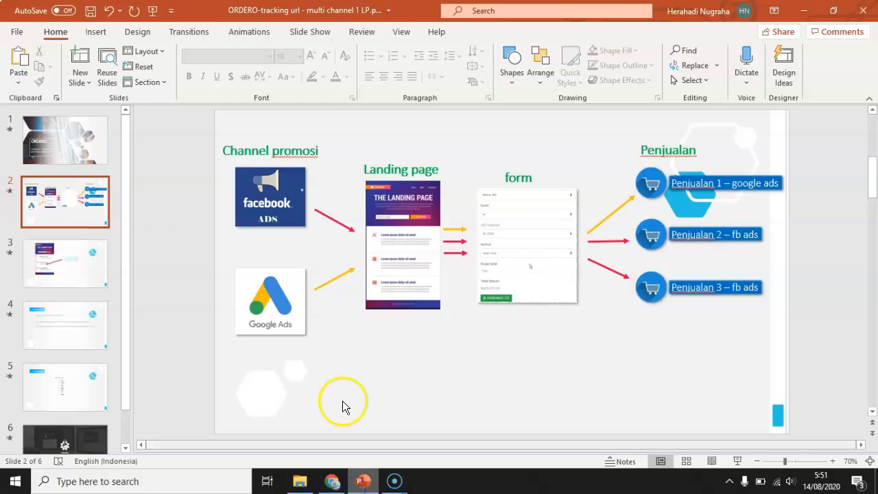